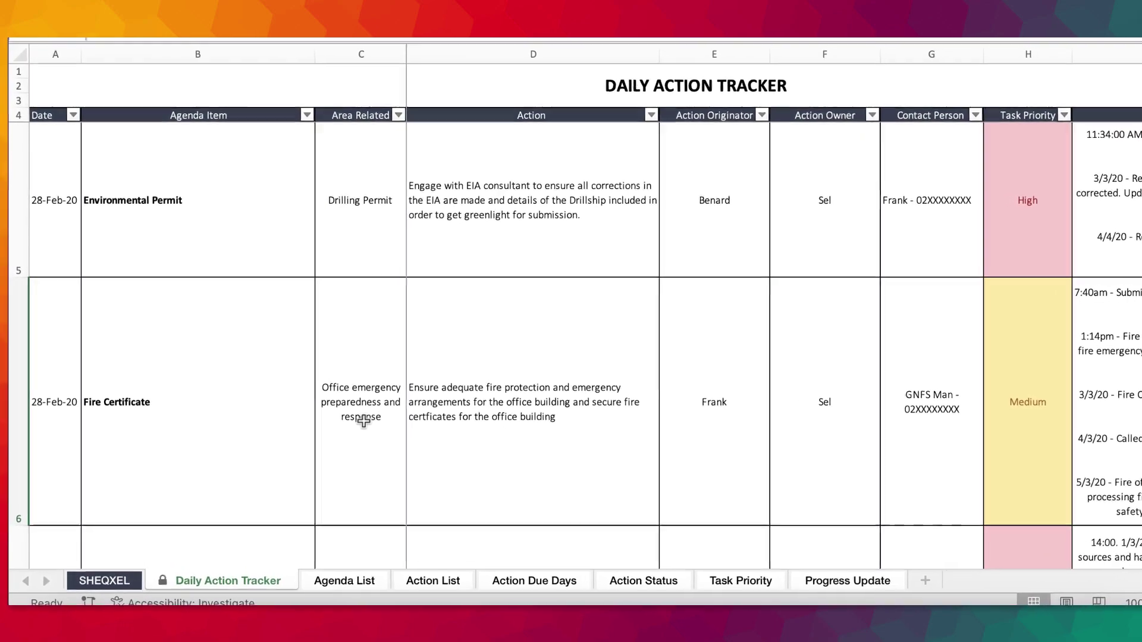
- Browse the Agenda List, Action List, Action Due Days, Action Status, Task Priority and Progress Update sheets
scroll(529, 405, "right", 5)
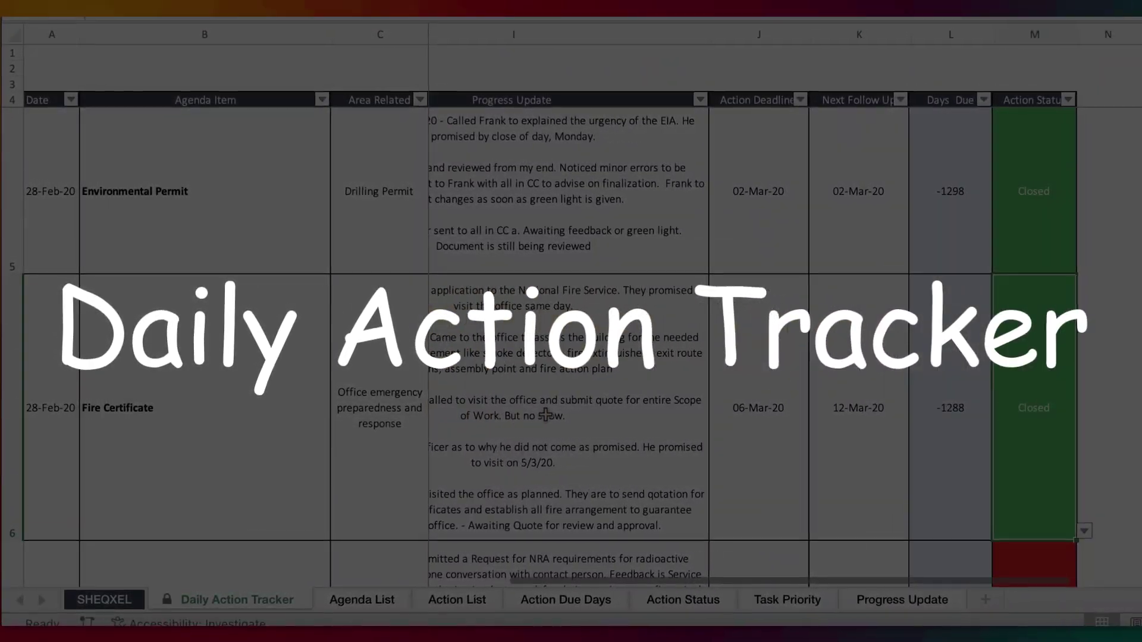
scroll(546, 415, "left", 5)
scroll(546, 416, "down", 3)
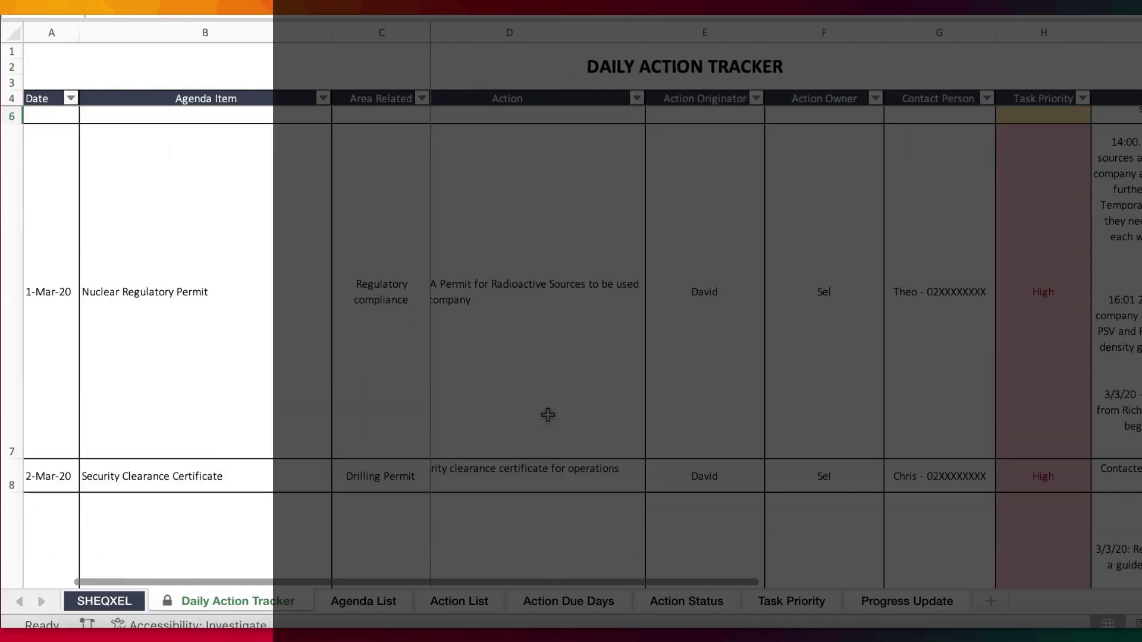
scroll(548, 415, "down", 10)
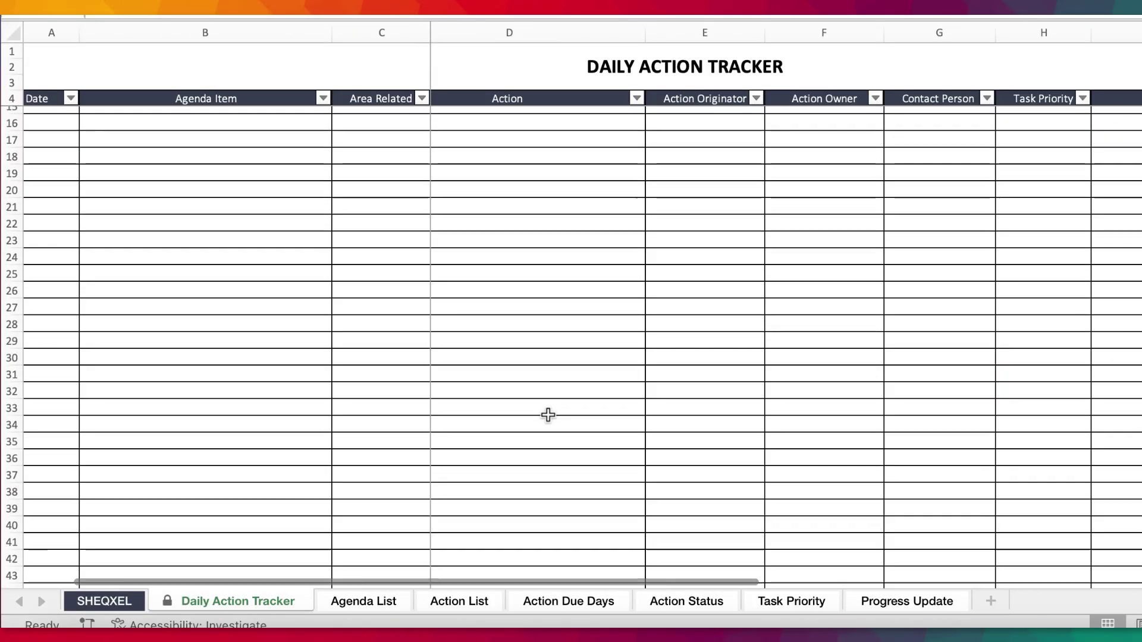
scroll(545, 411, "up", 8)
left_click(372, 602)
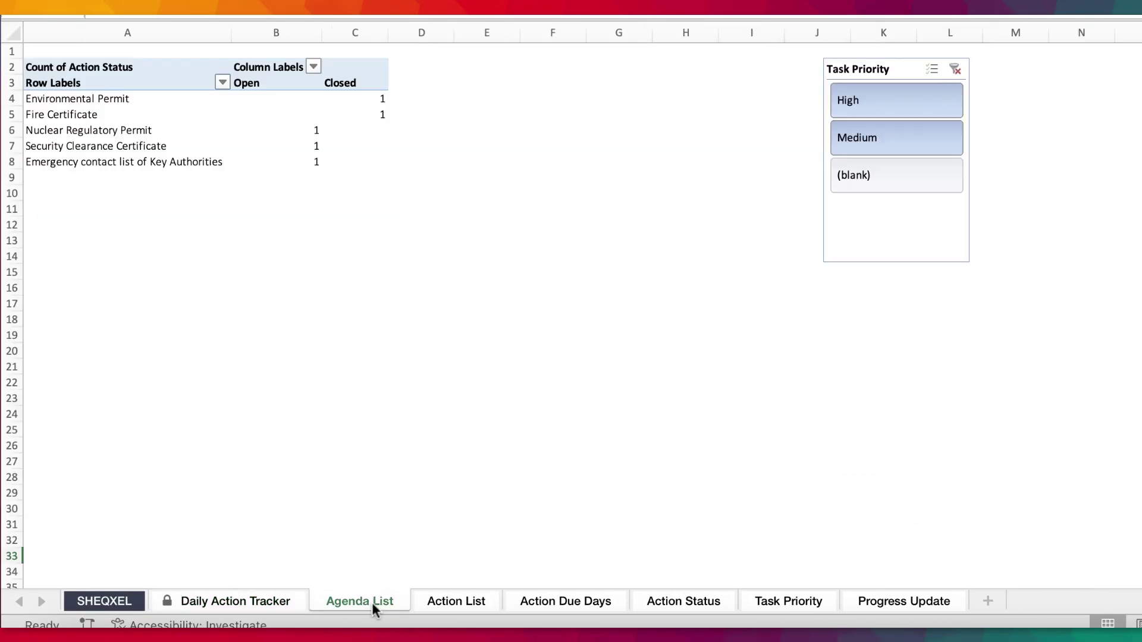
left_click(454, 602)
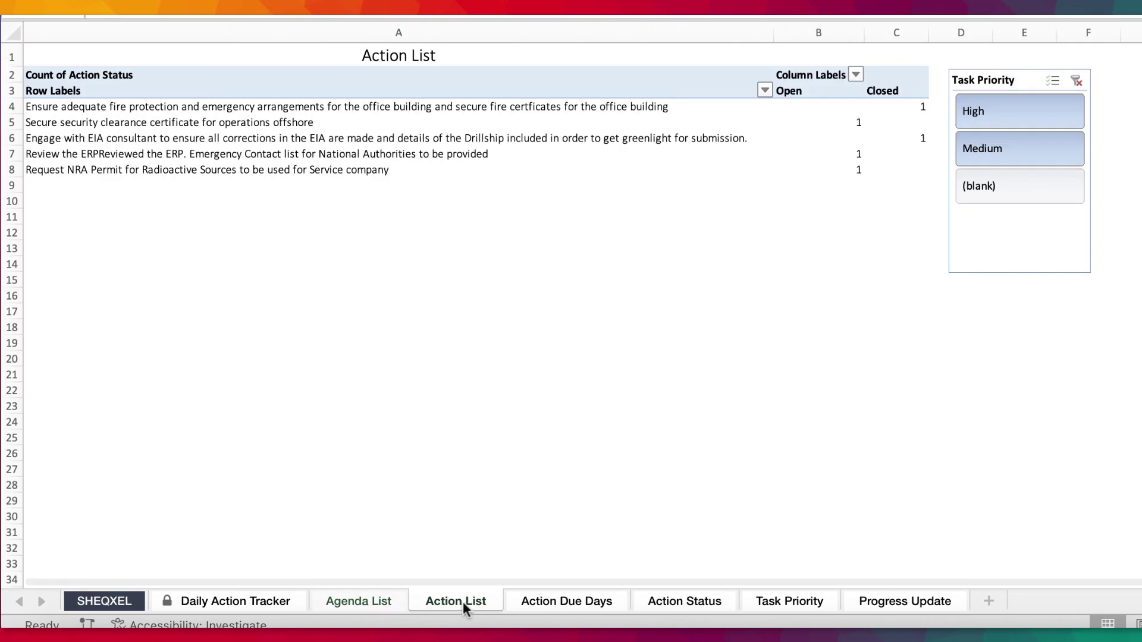
left_click(552, 598)
left_click(678, 599)
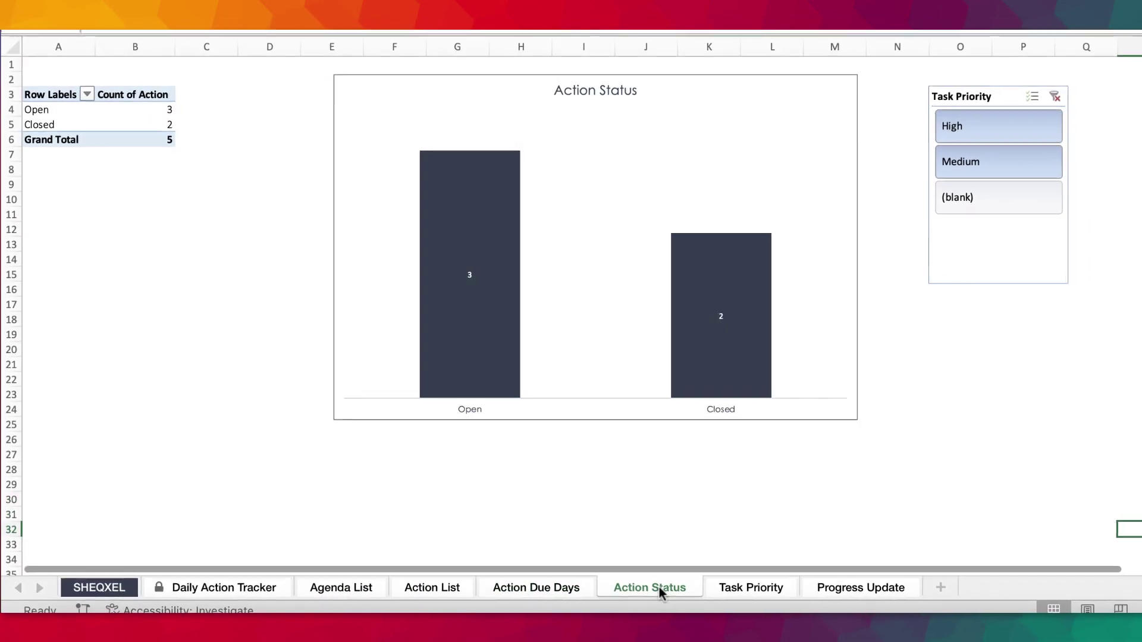
left_click(746, 581)
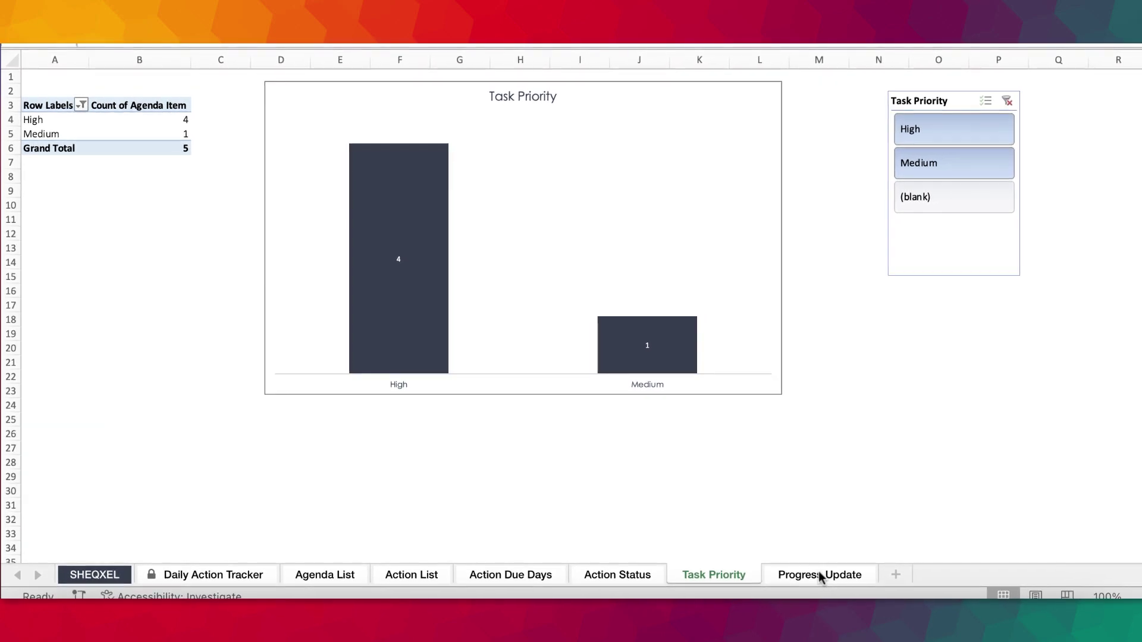
left_click(845, 582)
- Step back through the summary sheets to the Daily Action Tracker sheet
scroll(638, 408, "down", 10)
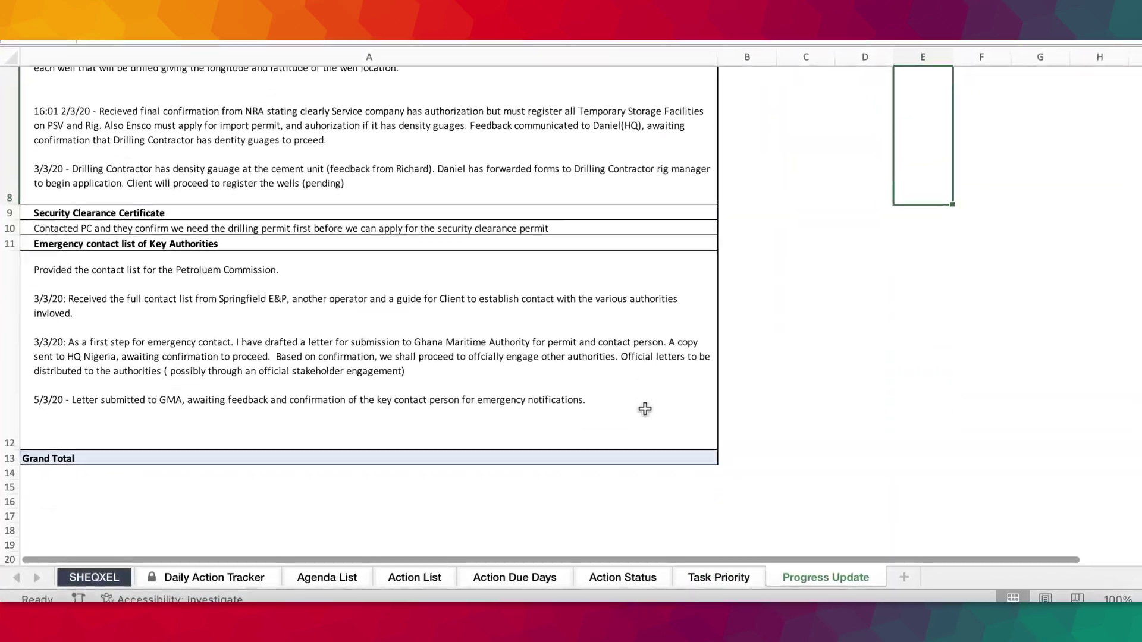
scroll(638, 407, "up", 4)
scroll(649, 409, "up", 6)
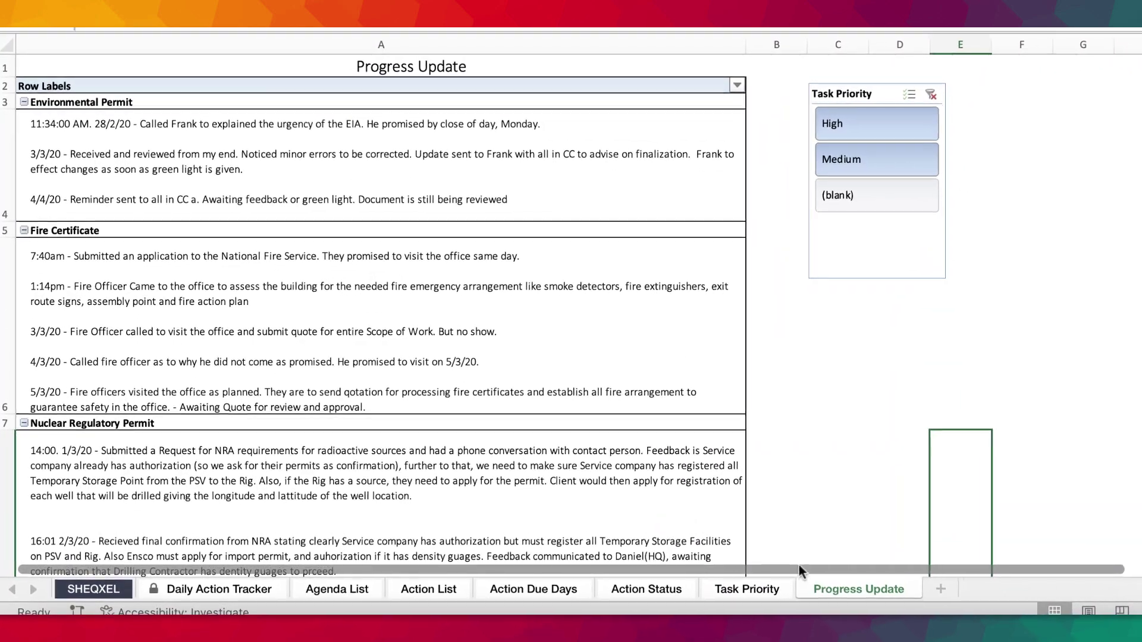
left_click(724, 579)
left_click(684, 594)
left_click(539, 593)
left_click(433, 594)
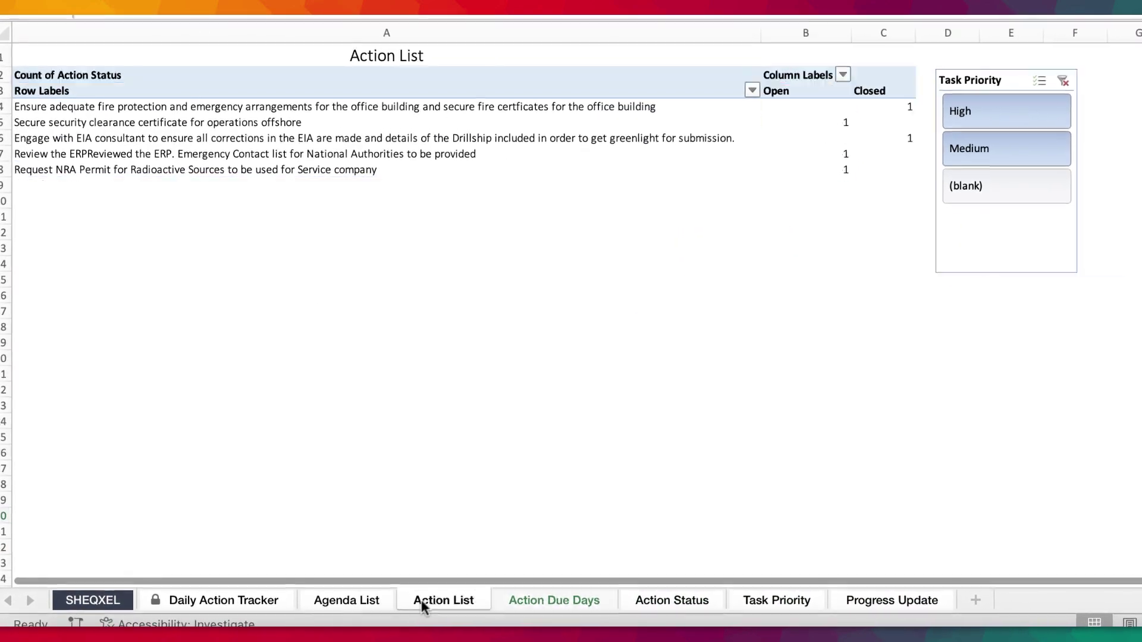
left_click(341, 598)
left_click(227, 604)
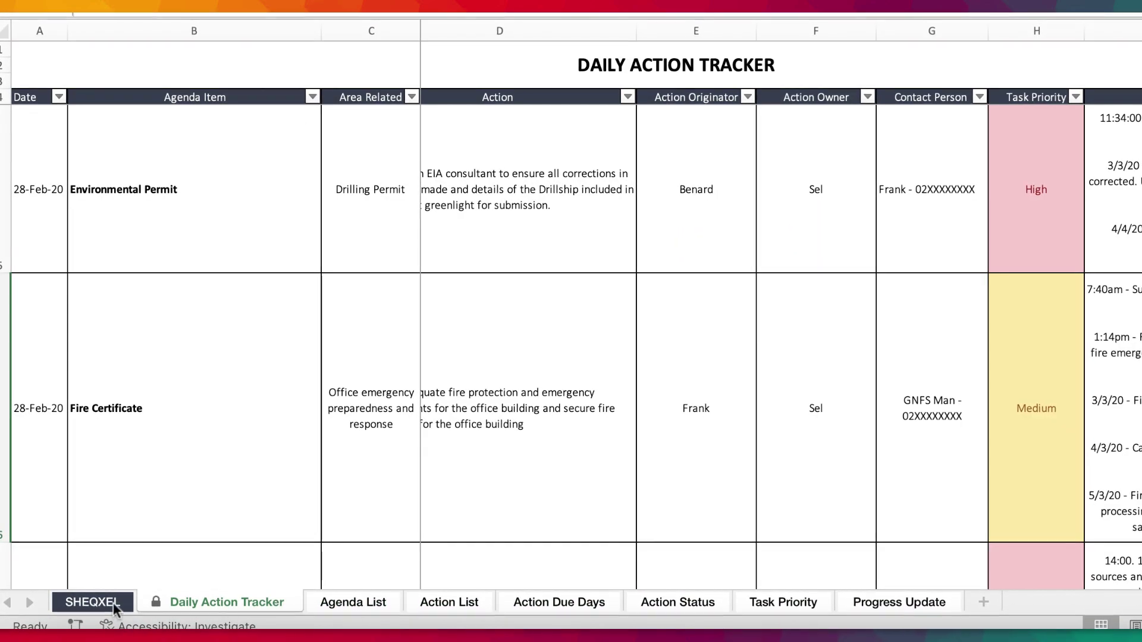
- Switch to the SHEQXEL cover sheet
left_click(106, 601)
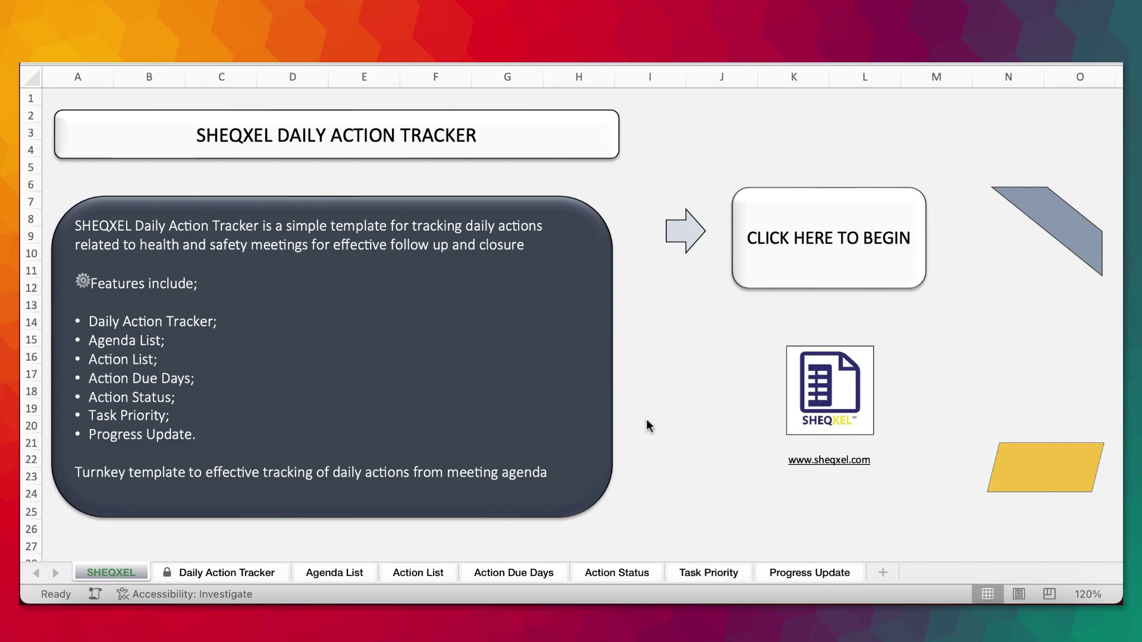
left_click(219, 577)
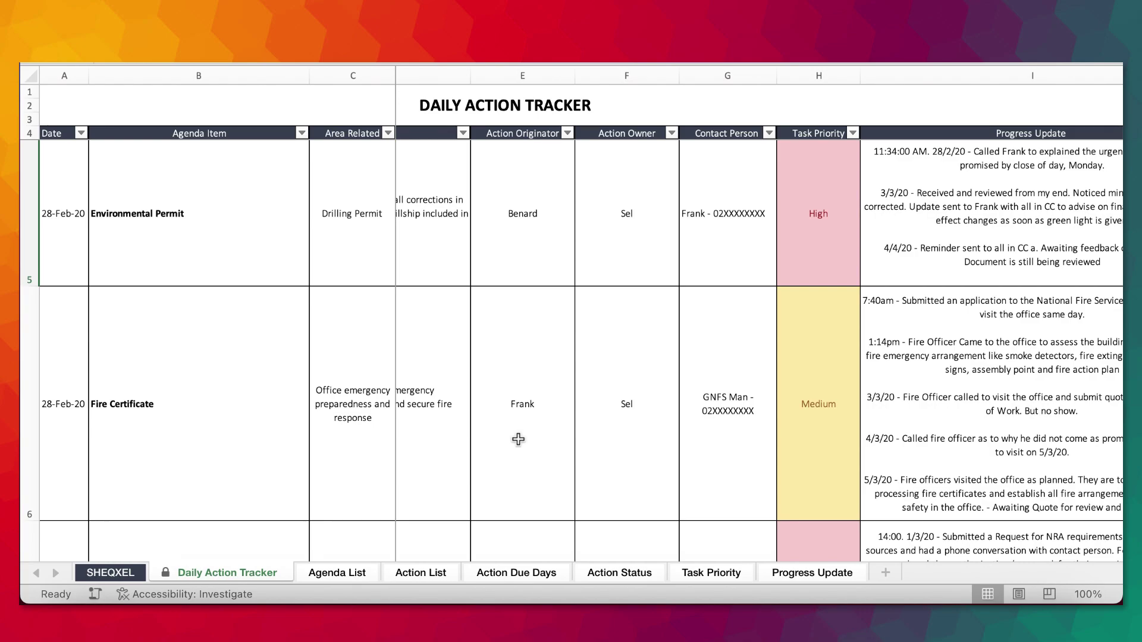
key("super+z")
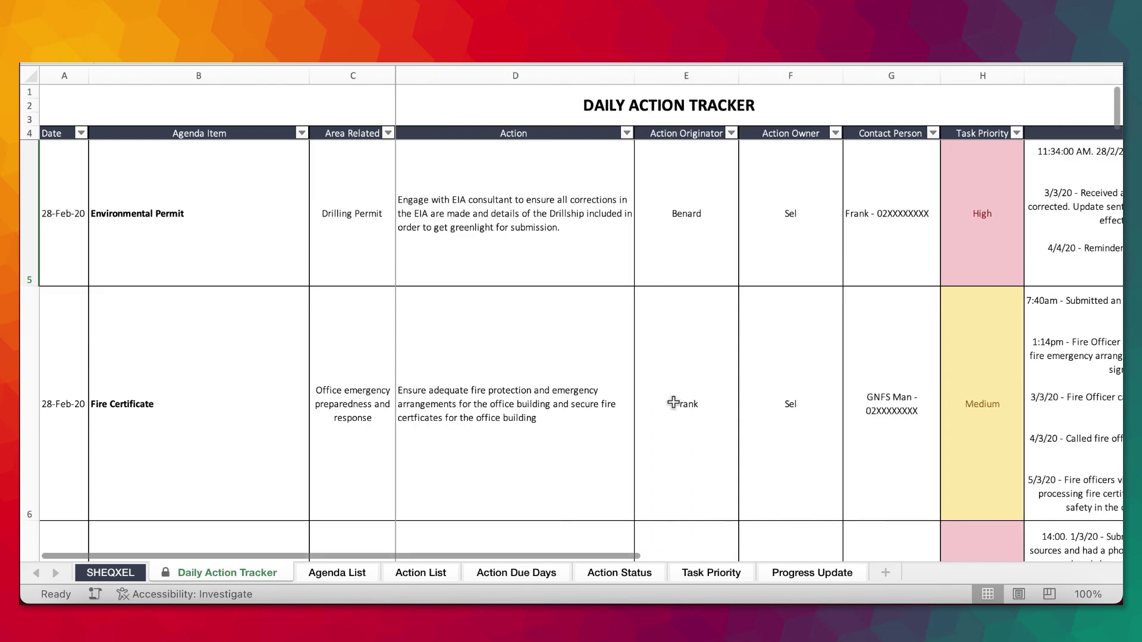
left_click(70, 215)
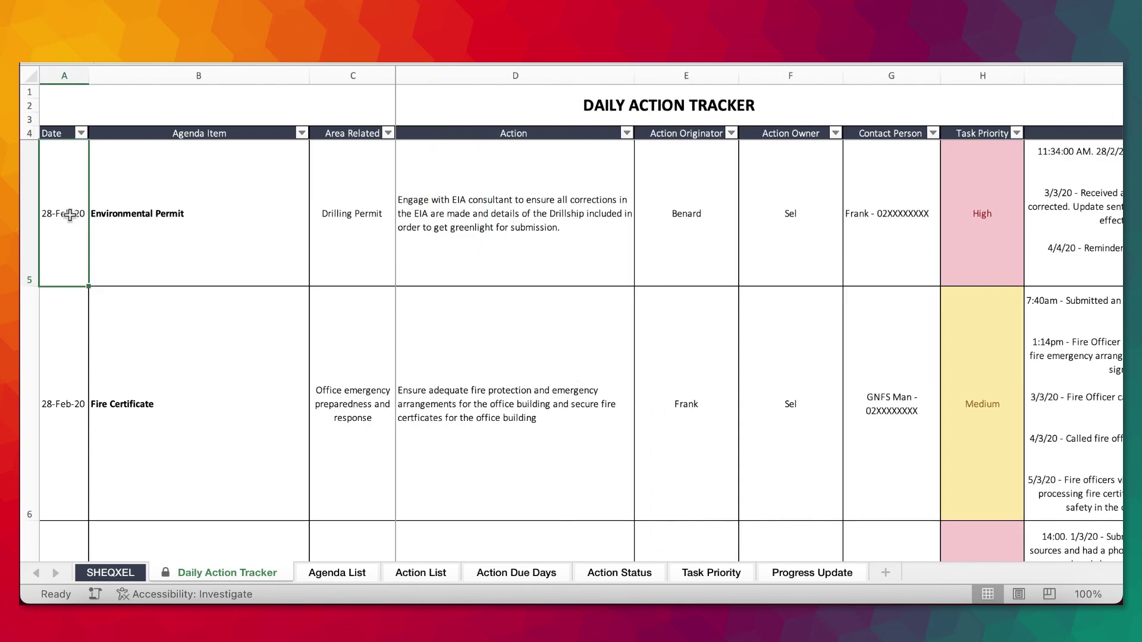
left_click(210, 209)
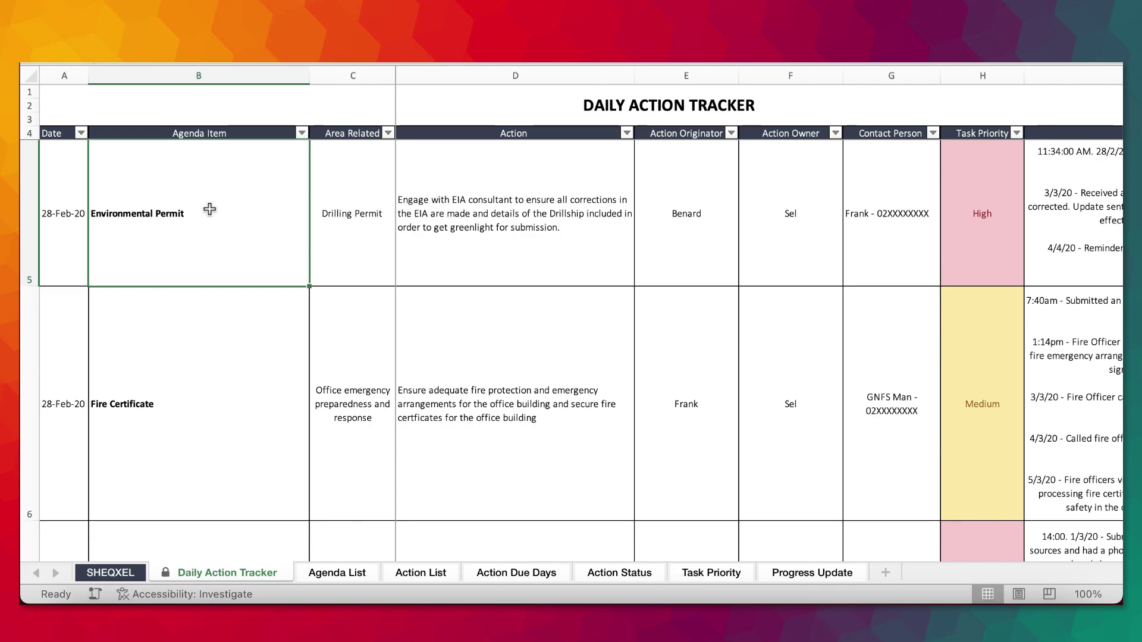
left_click(346, 207)
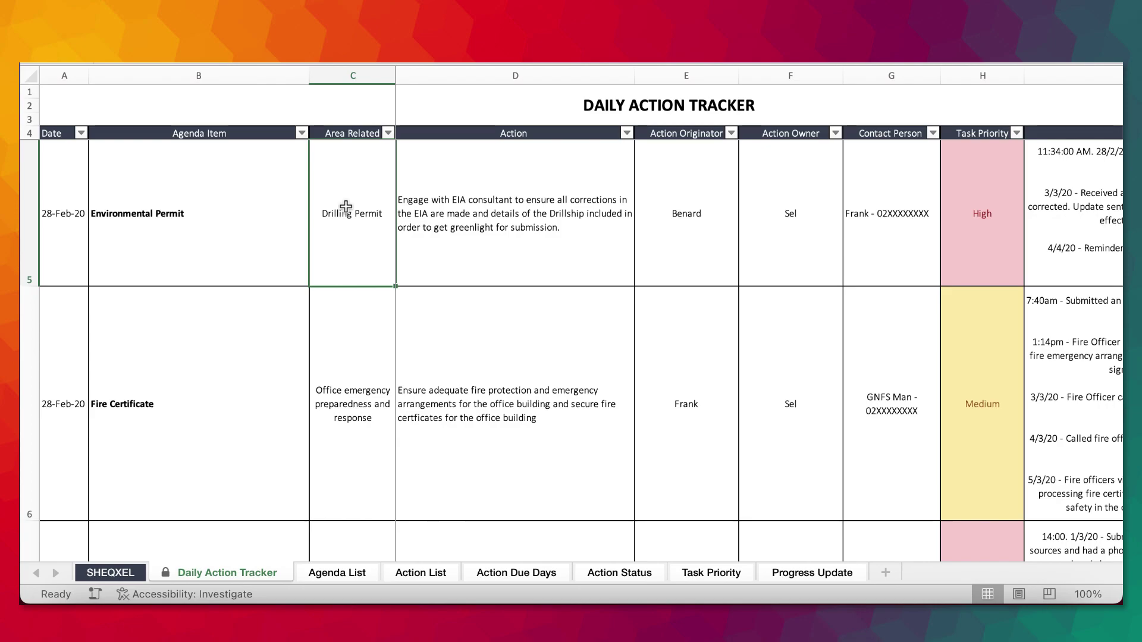
left_click(539, 198)
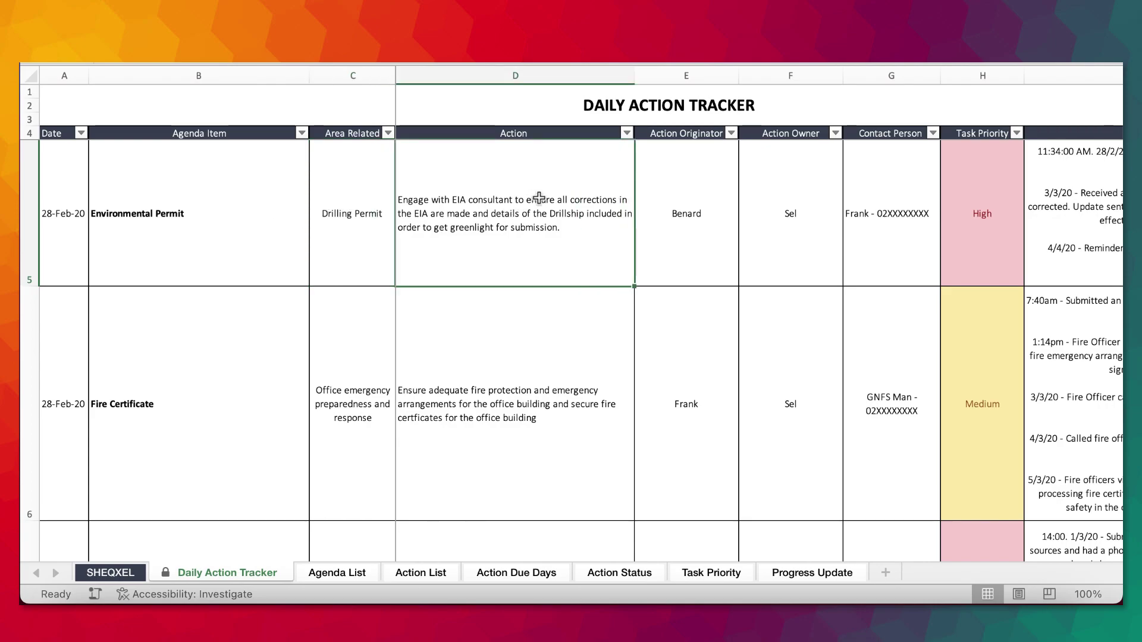
left_click(682, 214)
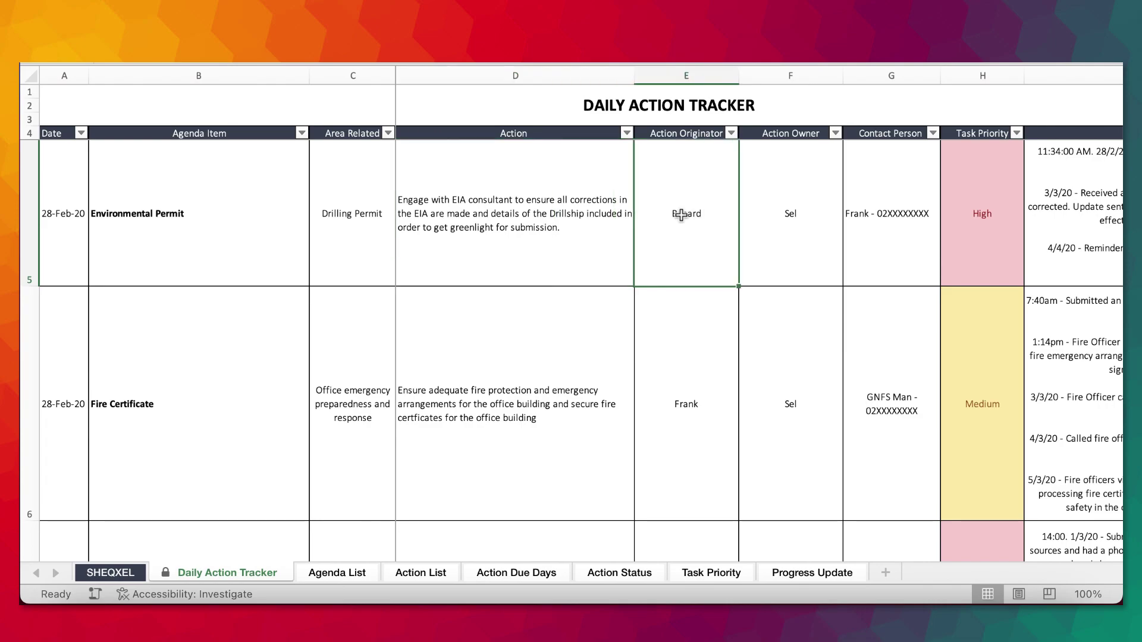
left_click(800, 208)
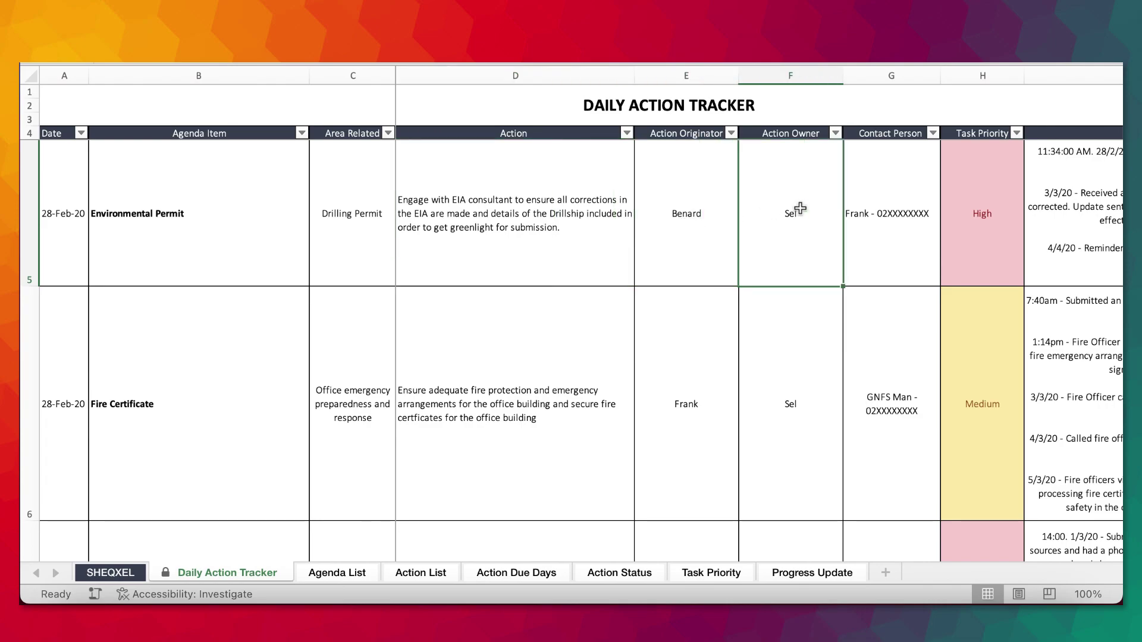
left_click(890, 214)
scroll(788, 265, "right", 5)
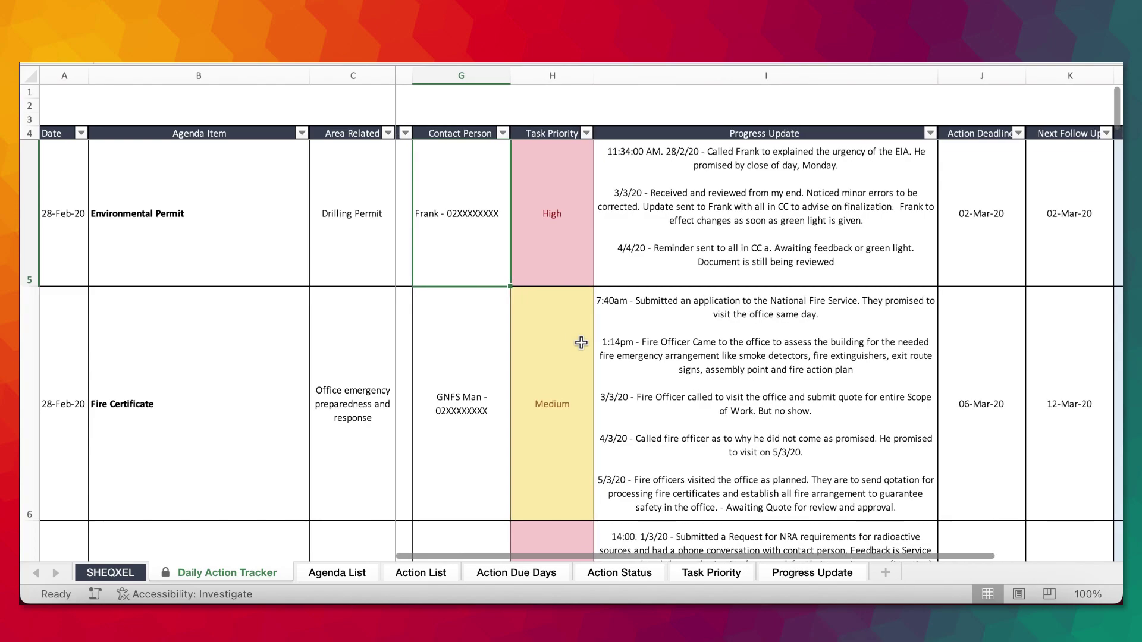
left_click(560, 246)
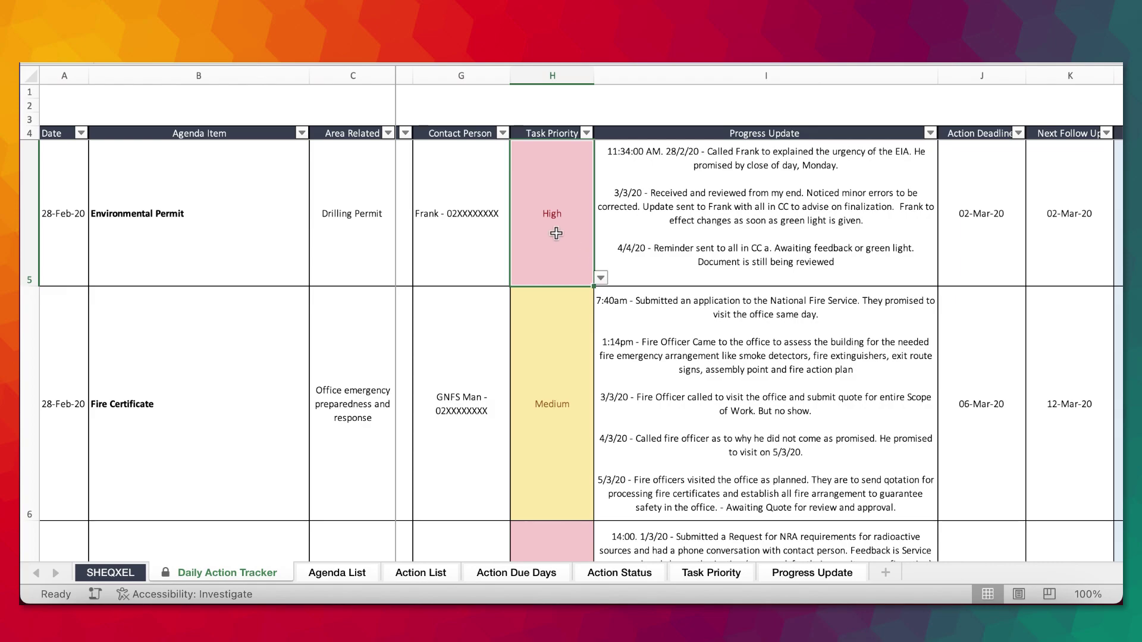
- Review the Environmental Permit progress notes (I5), action deadline (J5) and next follow-up date (K5)
left_click(681, 262)
scroll(690, 259, "right", 3)
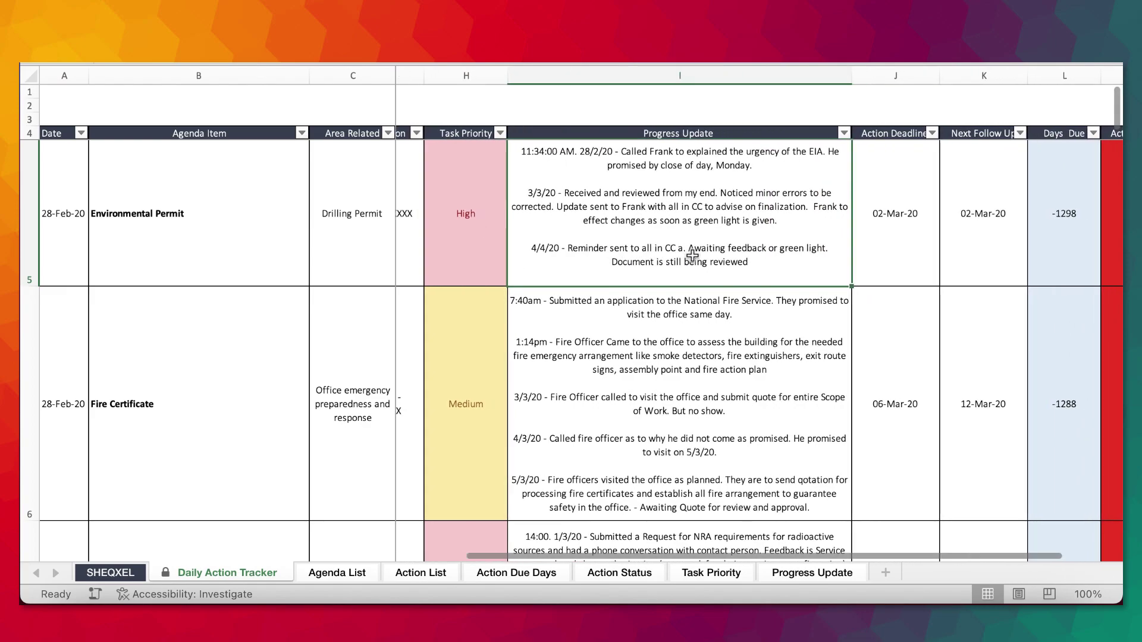
scroll(692, 256, "right", 2)
left_click(778, 220)
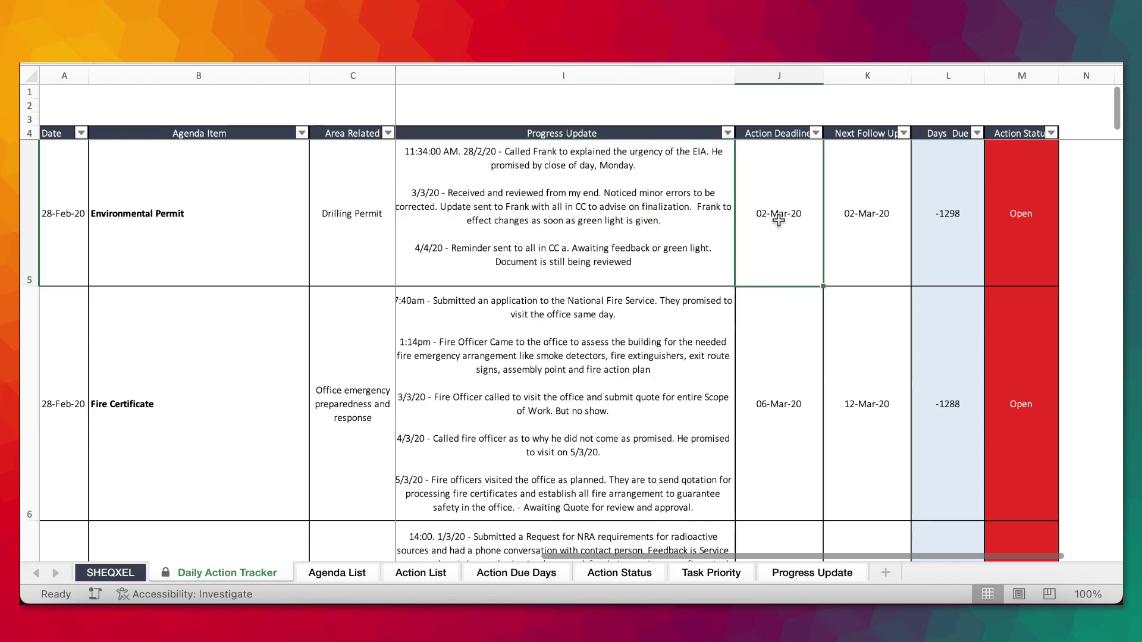
scroll(803, 217, "right", 1)
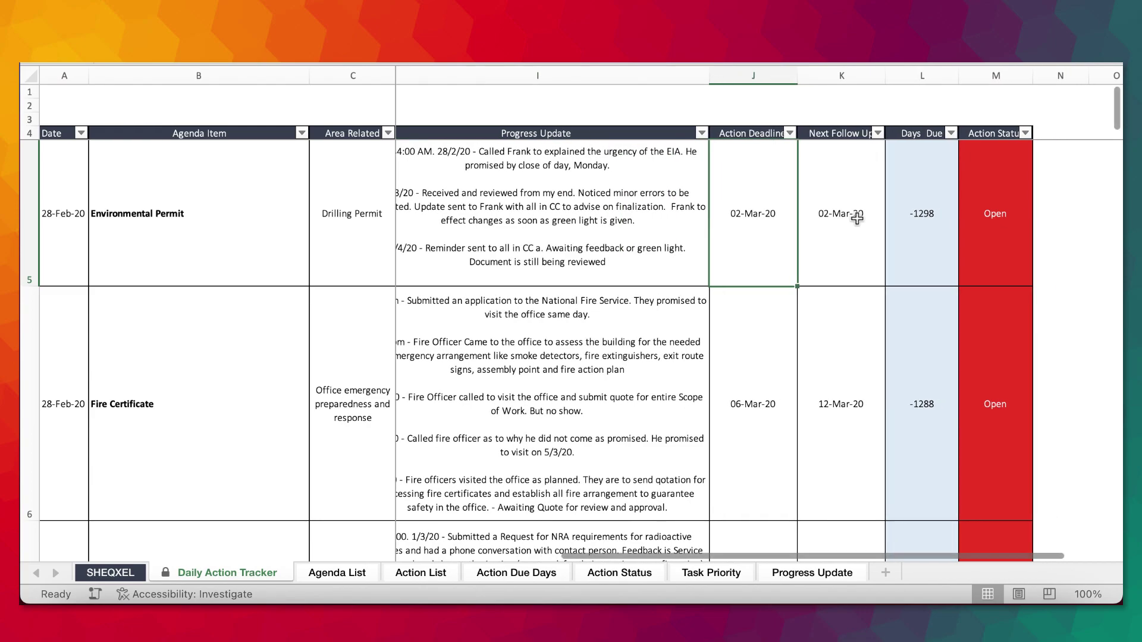
left_click(856, 218)
scroll(860, 226, "right", 4)
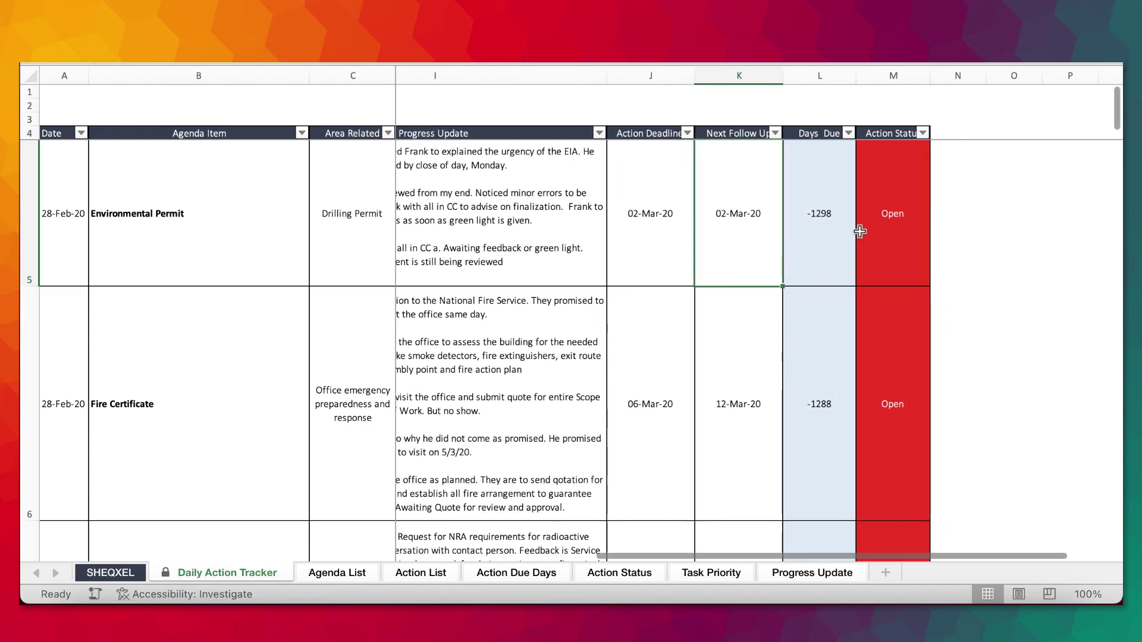
- Show the Open/Closed dropdown for the Environmental Permit action status in M5
left_click(842, 231)
scroll(833, 229, "right", 3)
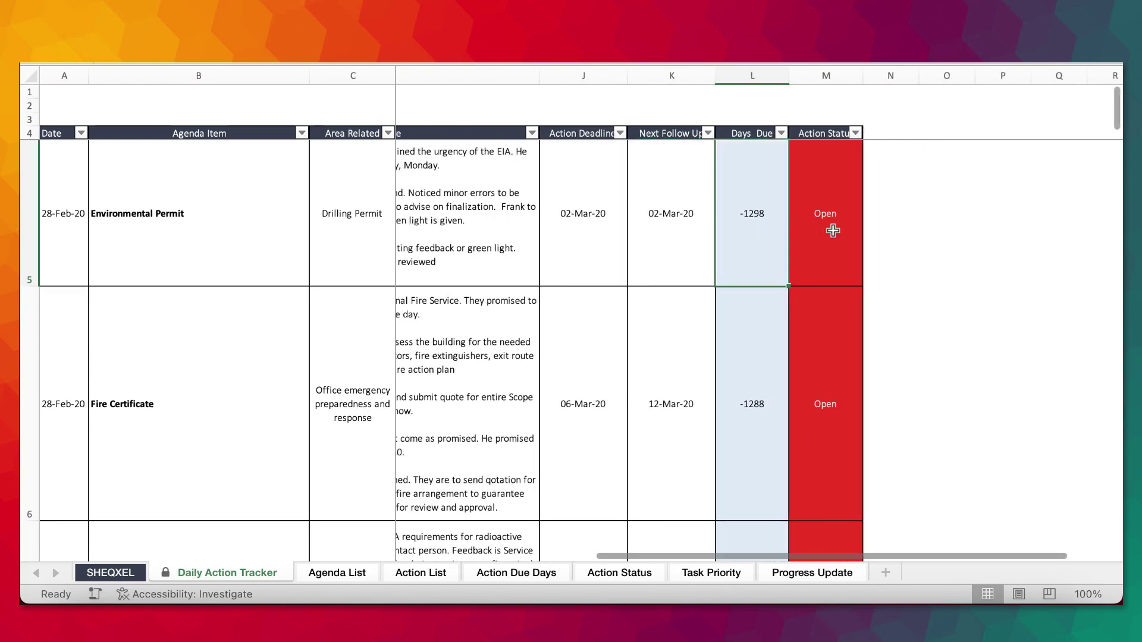
left_click(819, 231)
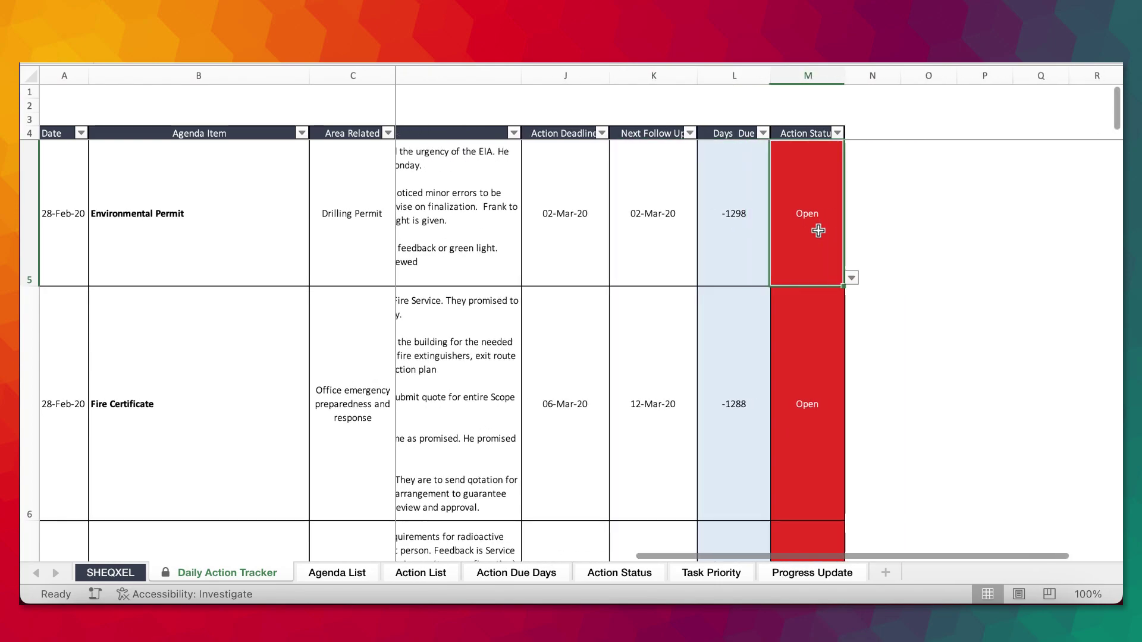
left_click(852, 278)
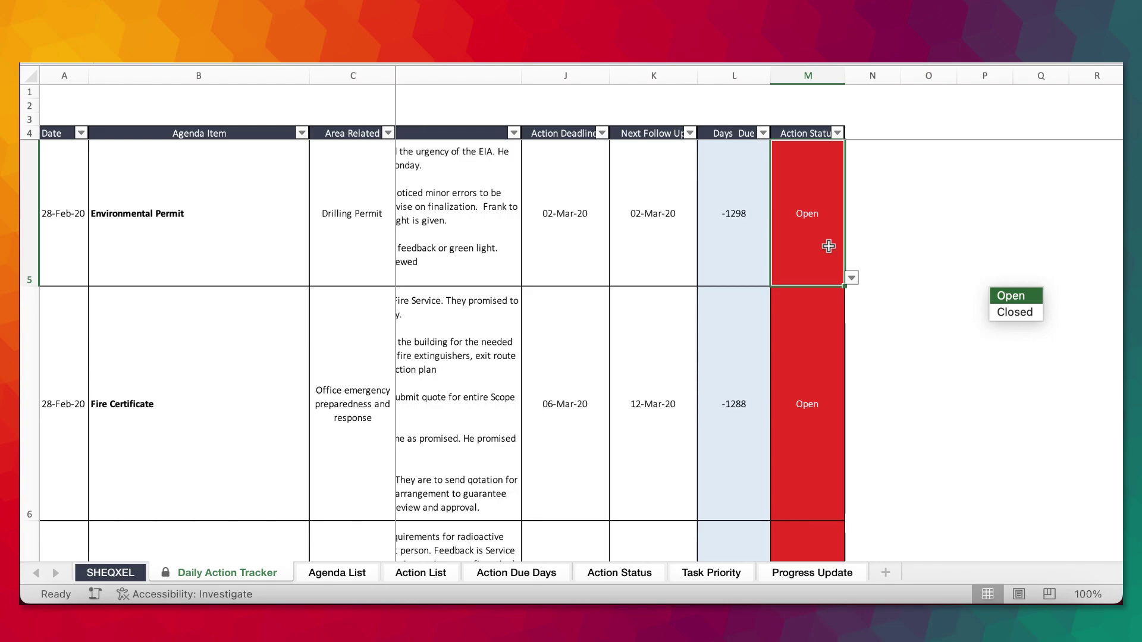
scroll(631, 381, "left", 8)
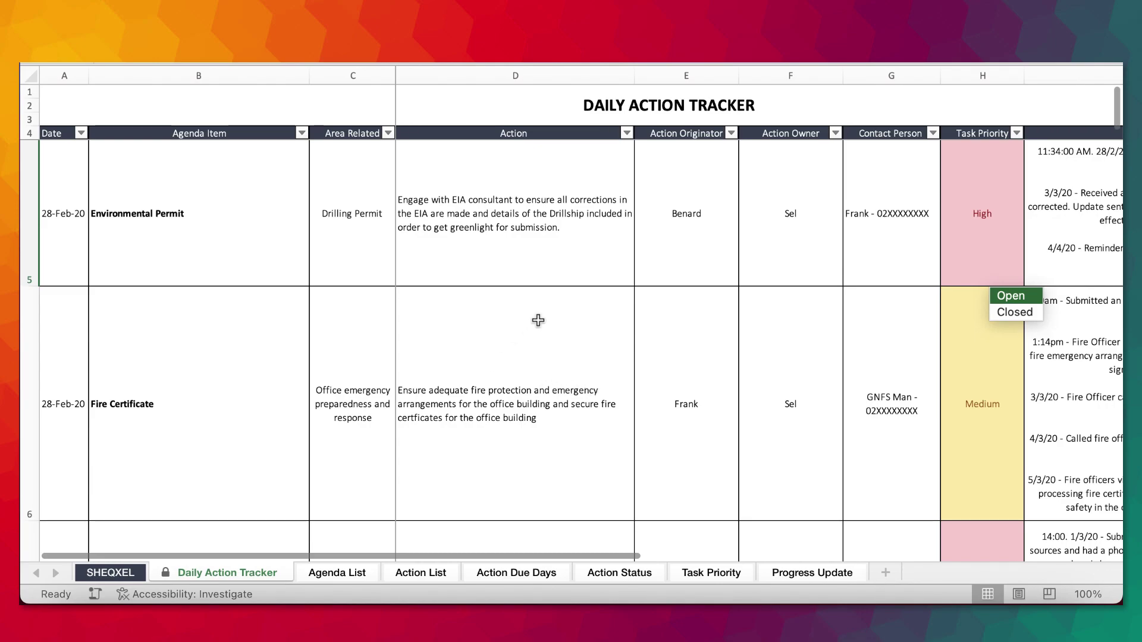
- Close the status list without changing the Environmental Permit status
scroll(538, 321, "right", 1)
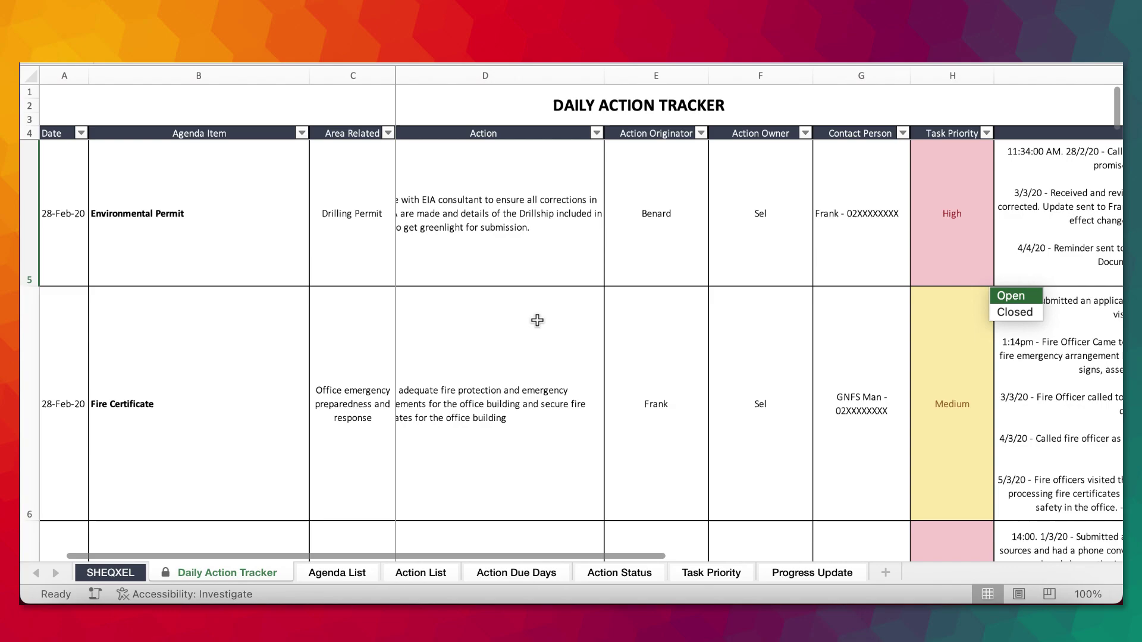
scroll(538, 321, "left", 1)
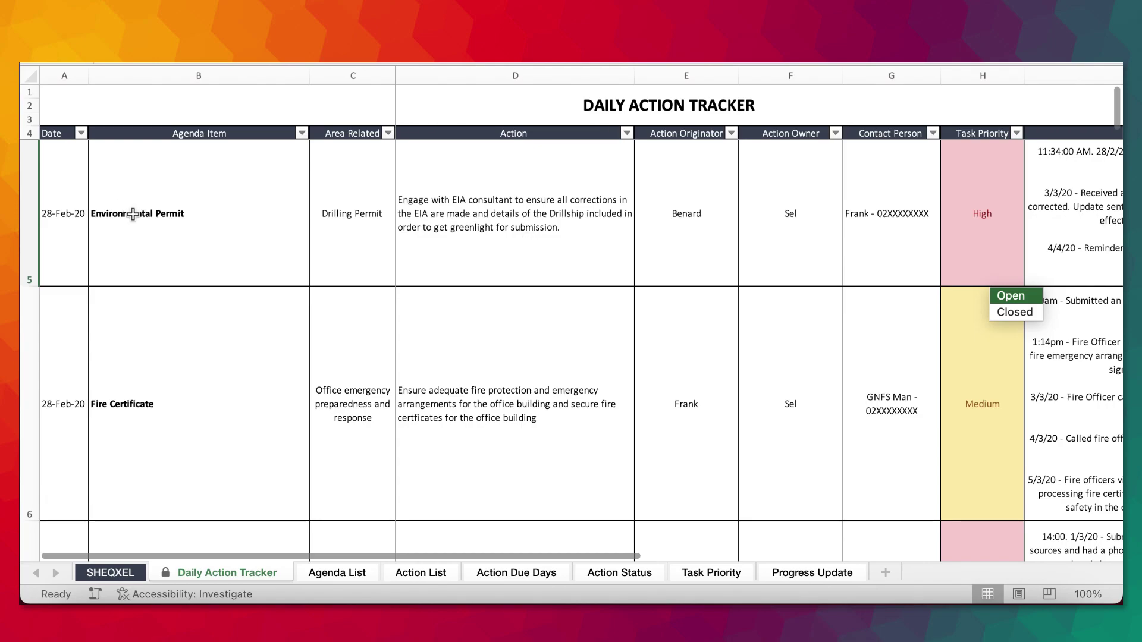
scroll(489, 283, "down", 4)
scroll(489, 284, "up", 4)
left_click(71, 253)
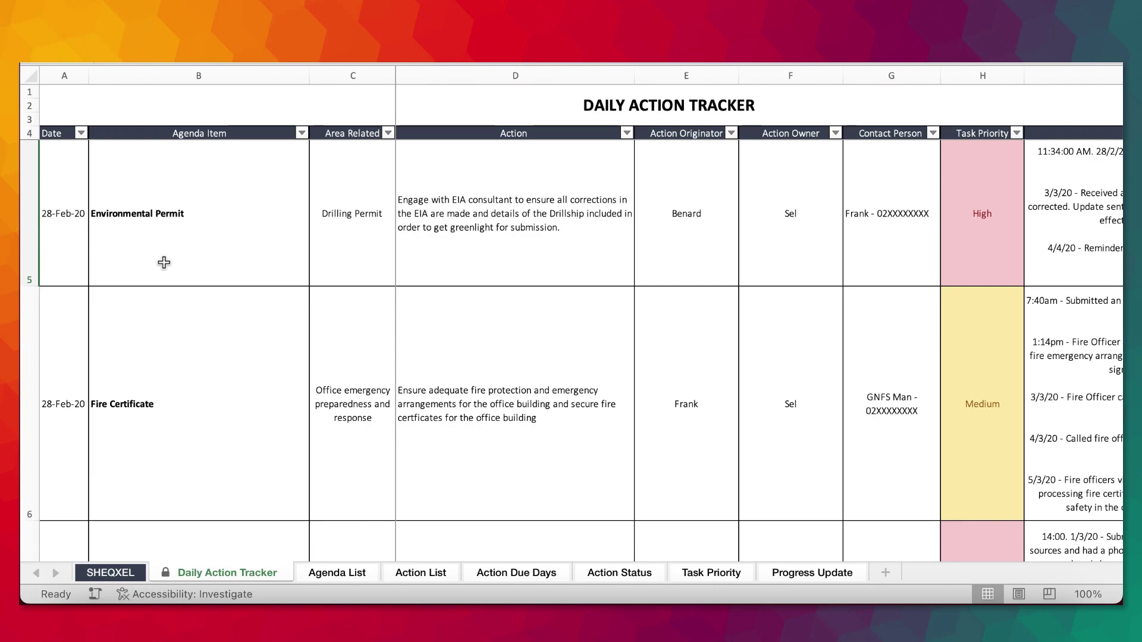
- Review the Environmental Permit row's area, action description and originator cells
scroll(84, 297, "down", 10)
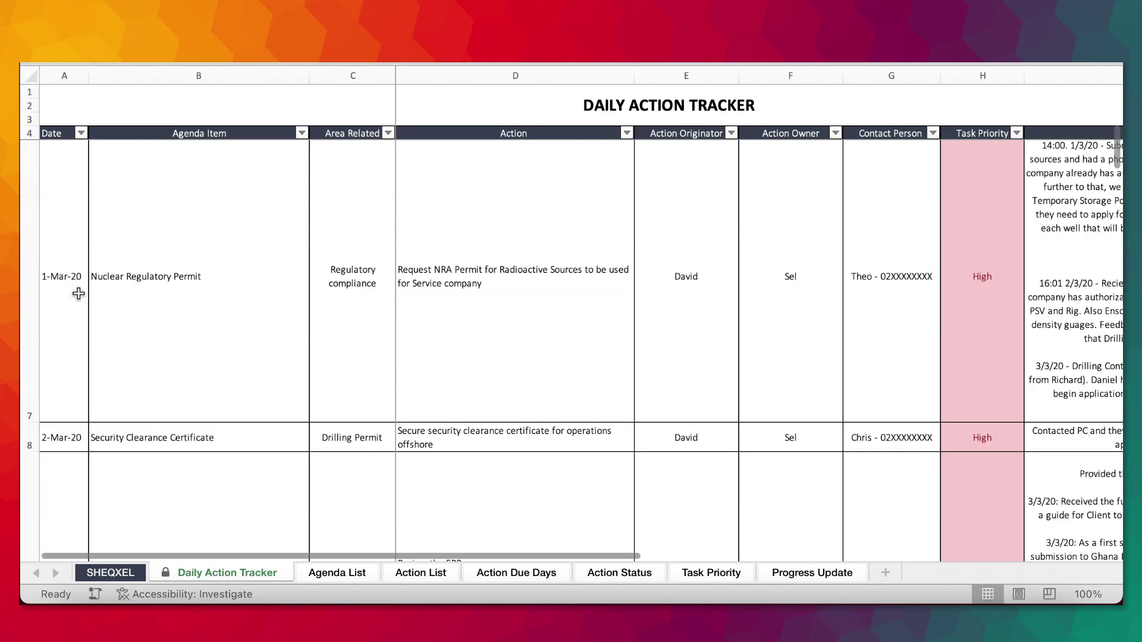
scroll(79, 294, "up", 10)
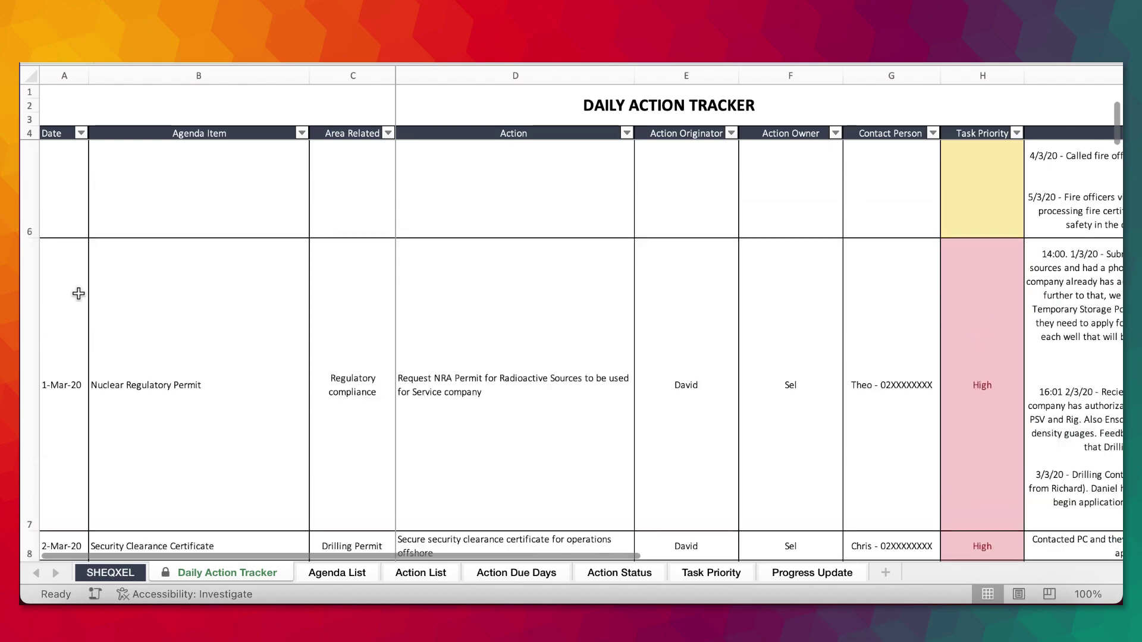
scroll(79, 294, "up", 1)
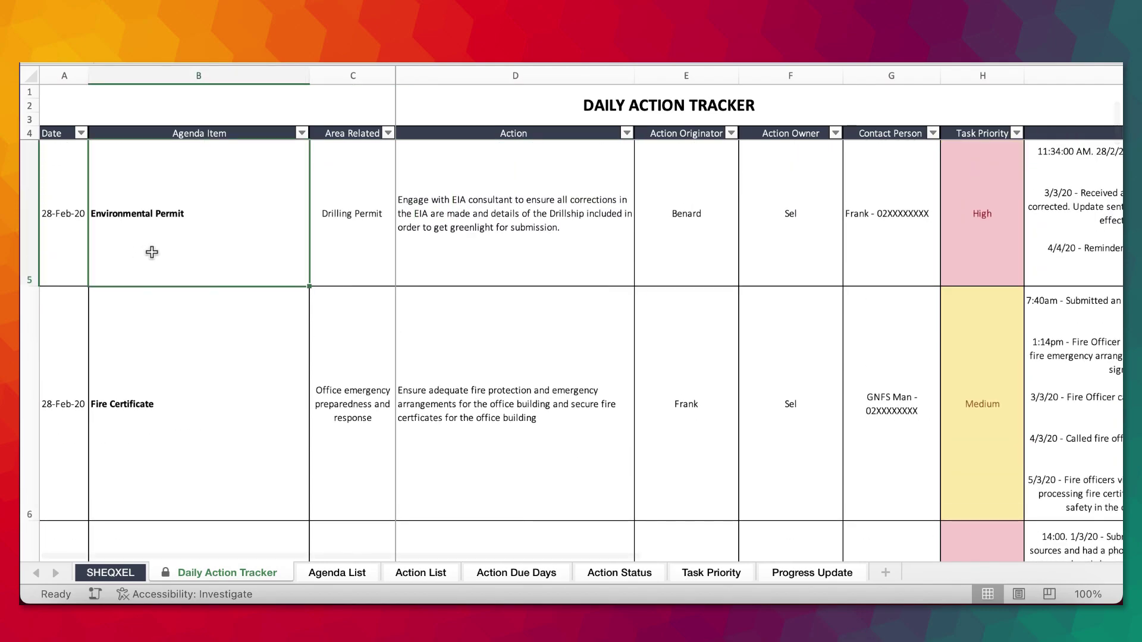
scroll(150, 270, "down", 3)
left_click_drag(152, 252, 166, 301)
scroll(167, 304, "down", 4)
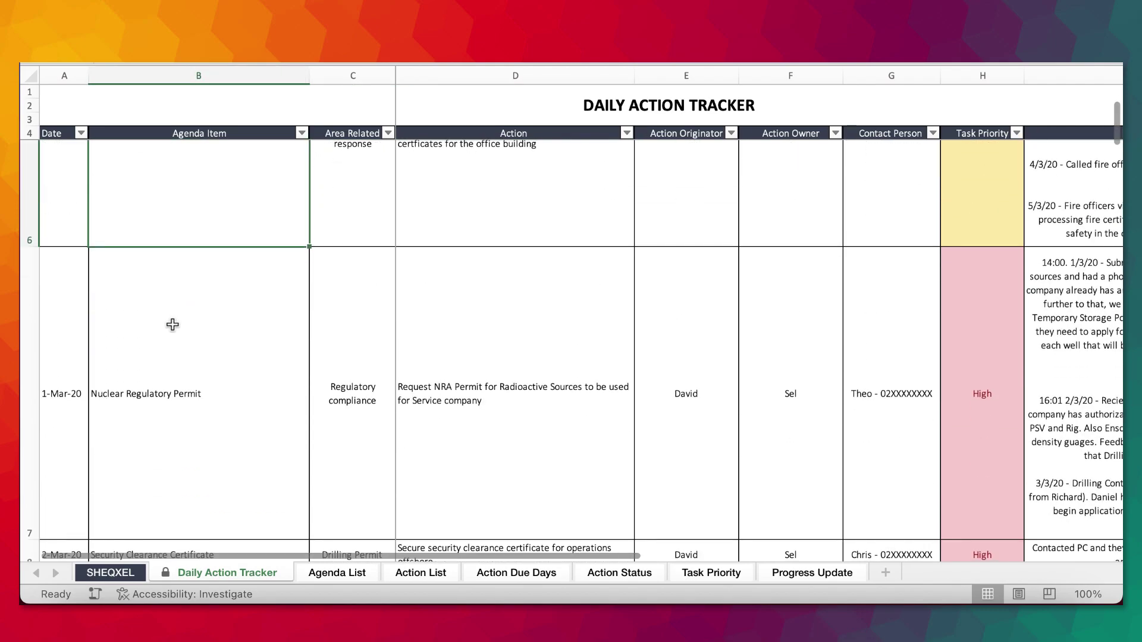
scroll(171, 324, "up", 5)
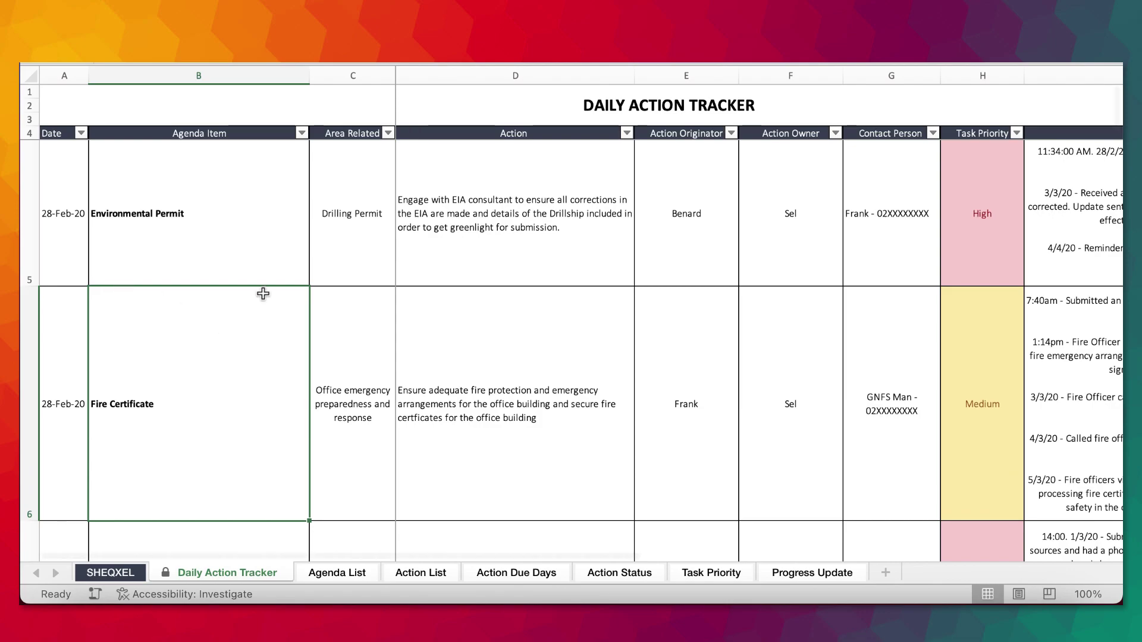
left_click(373, 264)
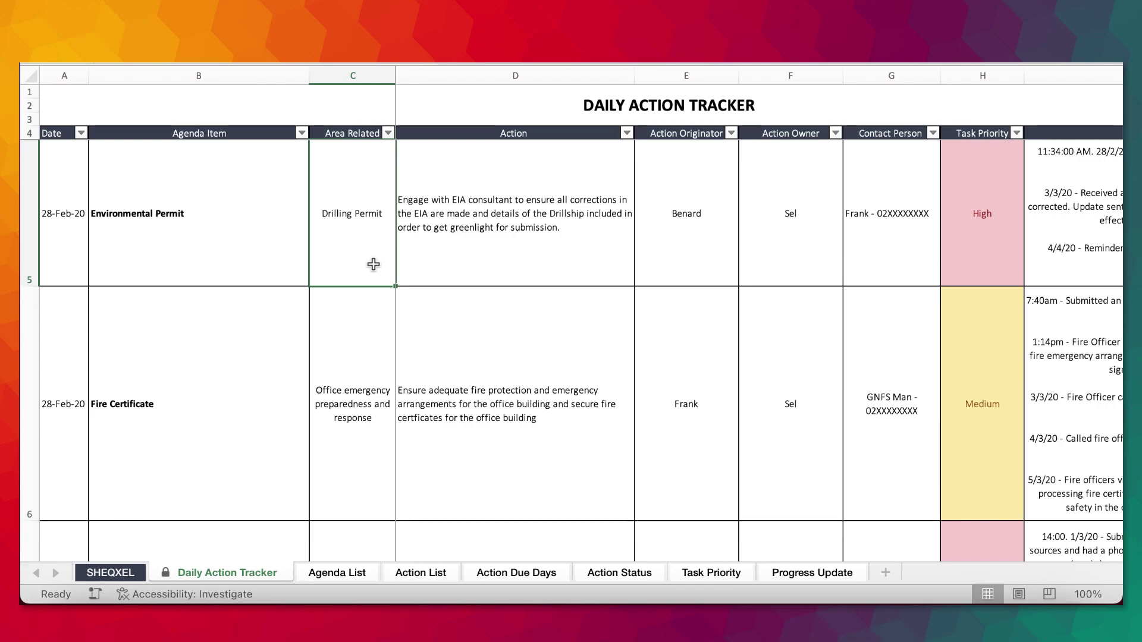
left_click(477, 244)
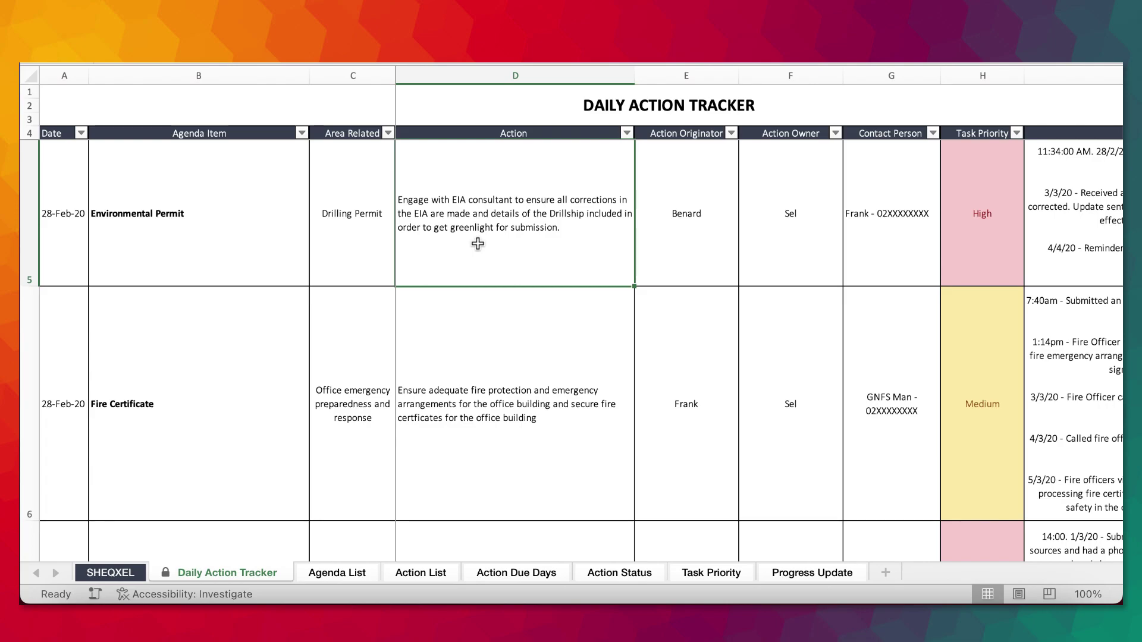
left_click(691, 220)
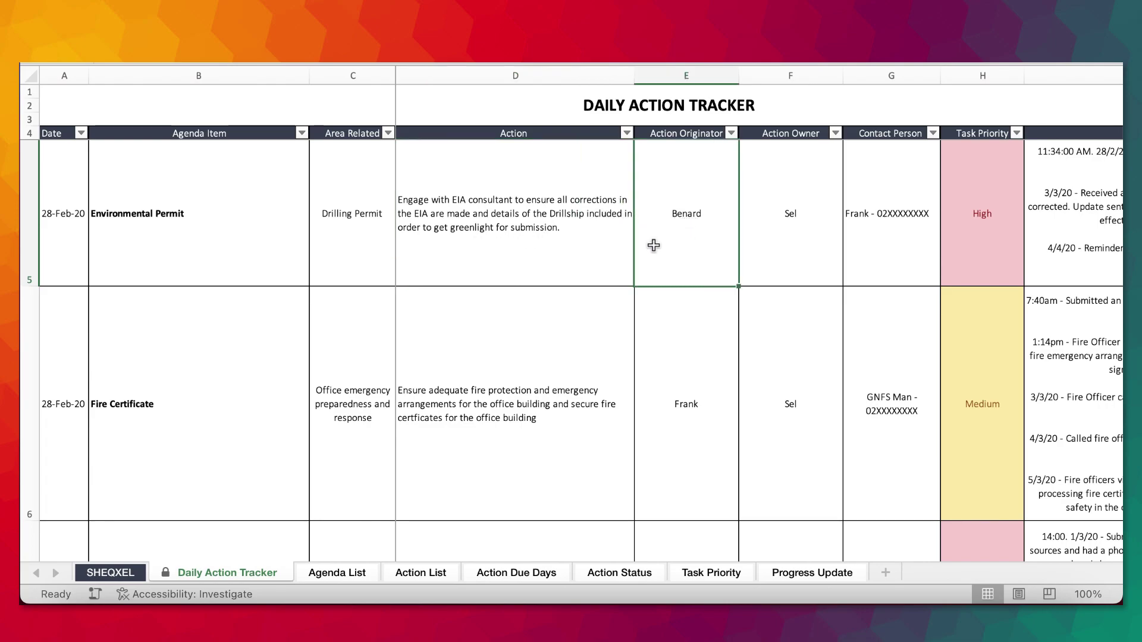
- Check the Environmental Permit action owner, contact person and High task priority
scroll(657, 243, "right", 3)
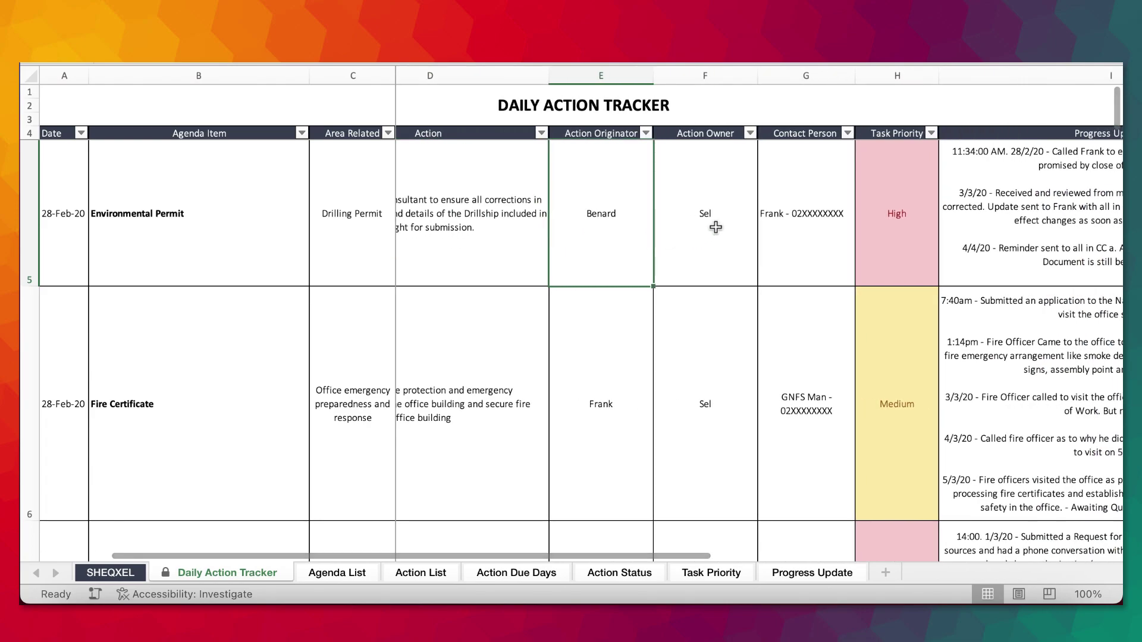
left_click(716, 227)
scroll(719, 226, "right", 2)
left_click(736, 235)
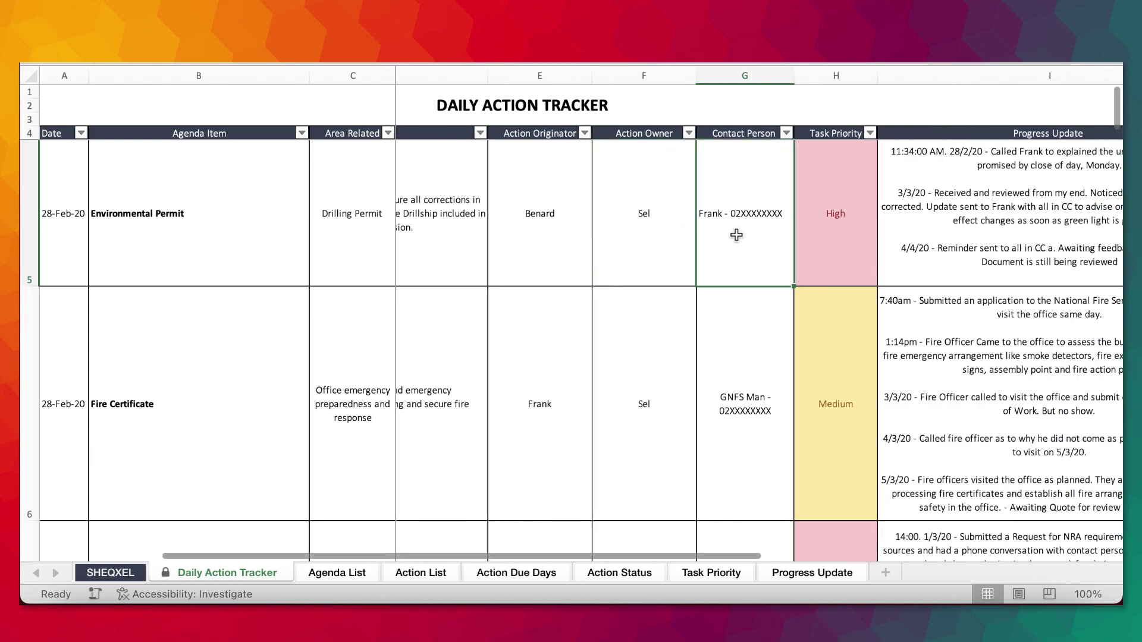
scroll(737, 235, "right", 3)
scroll(737, 235, "right", 3)
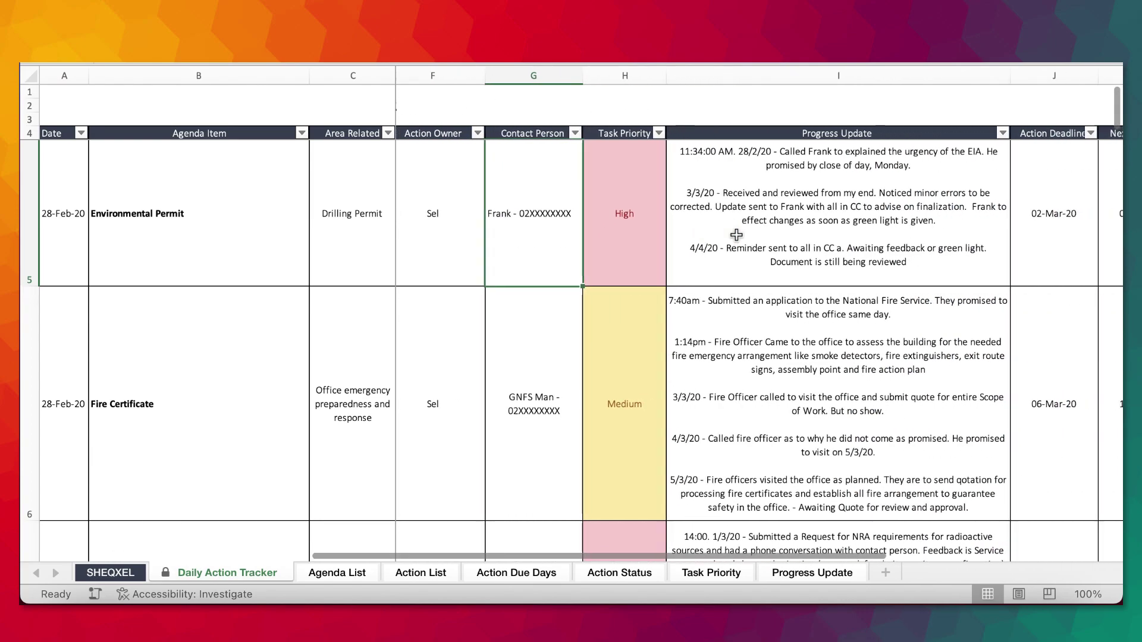
left_click(591, 247)
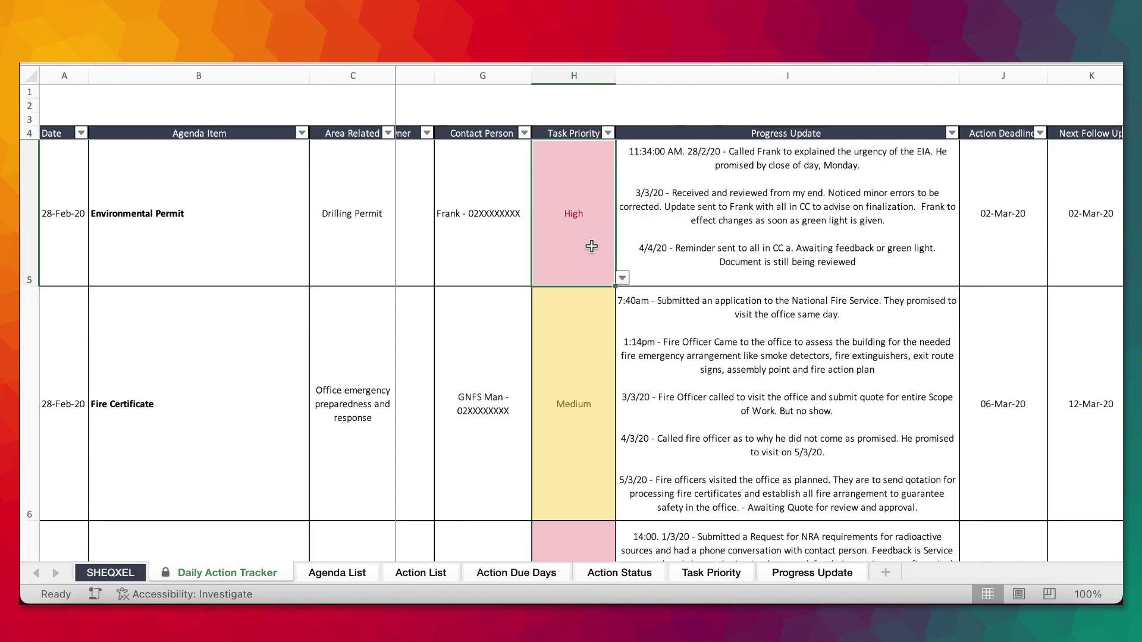
- Check the Environmental Permit progress update, 02-Mar-20 deadline and next follow-up date
scroll(684, 240, "right", 2)
left_click(781, 238)
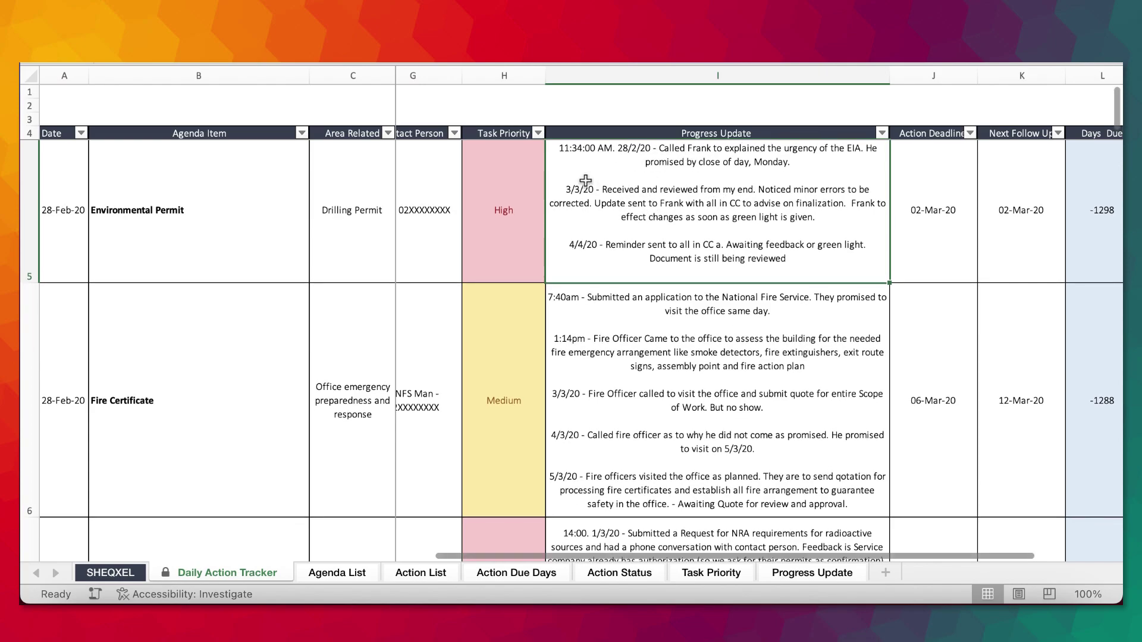
scroll(575, 175, "right", 1)
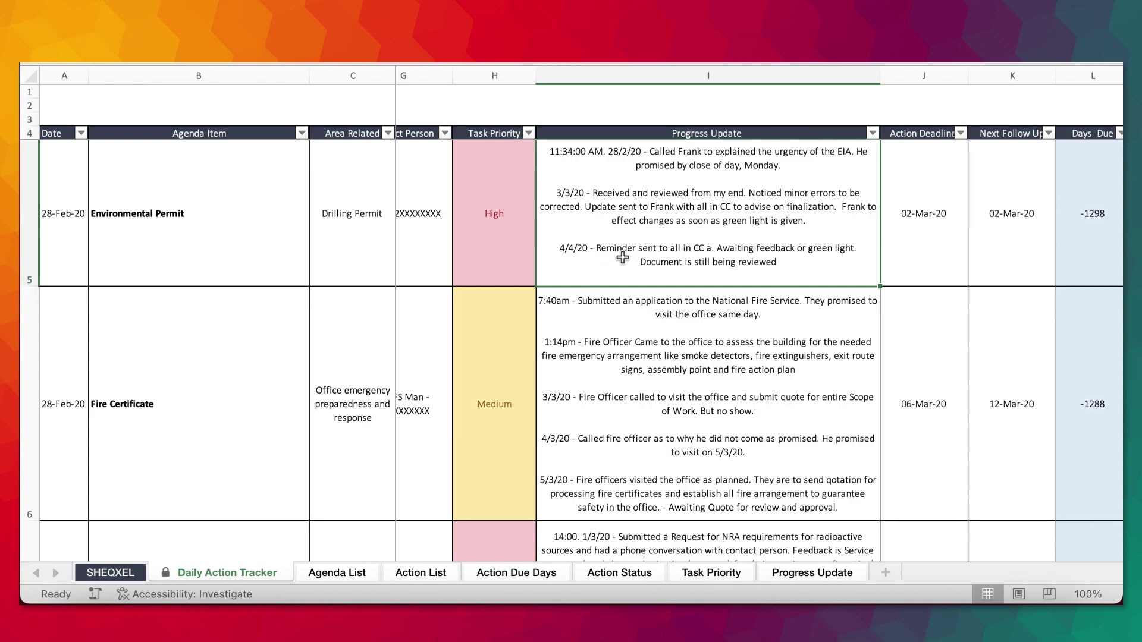
scroll(862, 275, "right", 3)
left_click(811, 218)
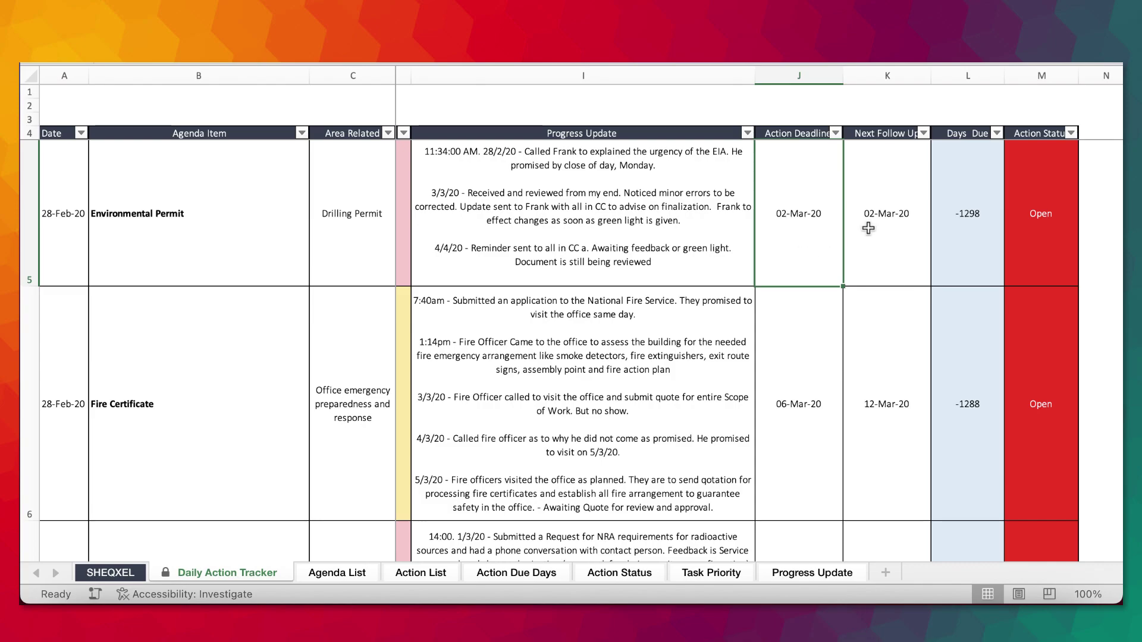
left_click(886, 219)
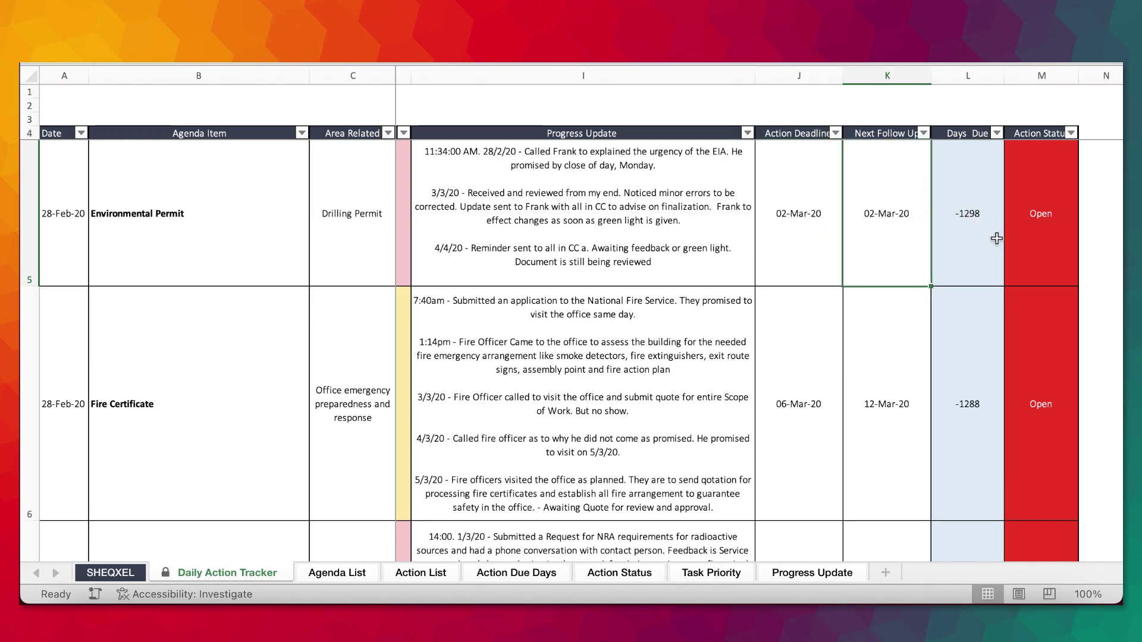
- Set the Environmental Permit action status in M5 to Closed
left_click(1052, 231)
left_click(1086, 278)
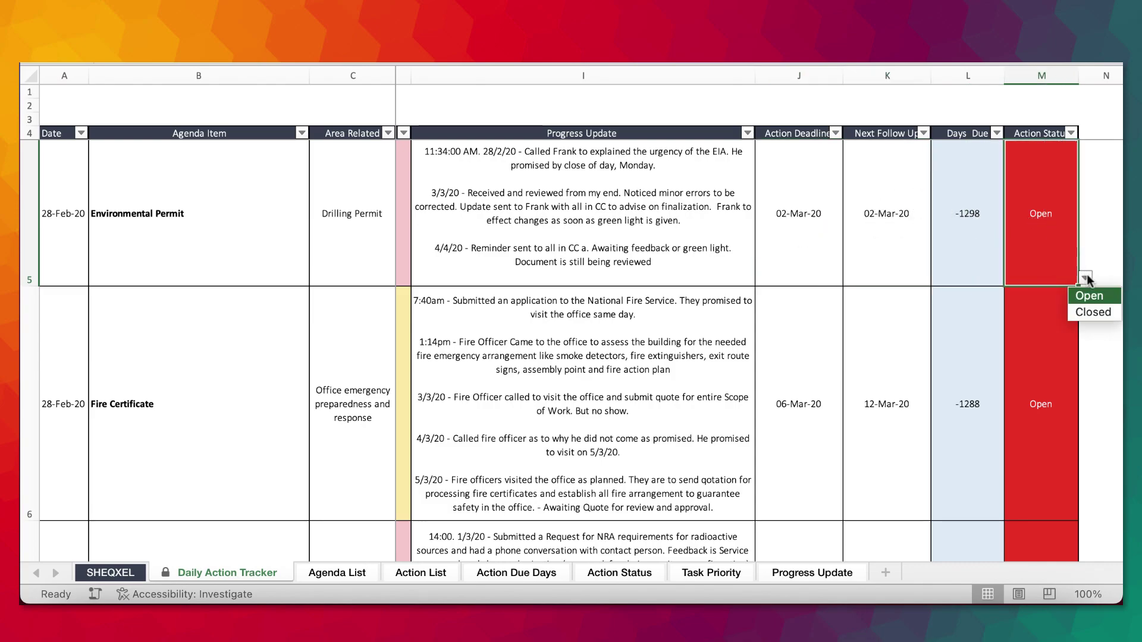
left_click(1087, 312)
scroll(635, 304, "left", 10)
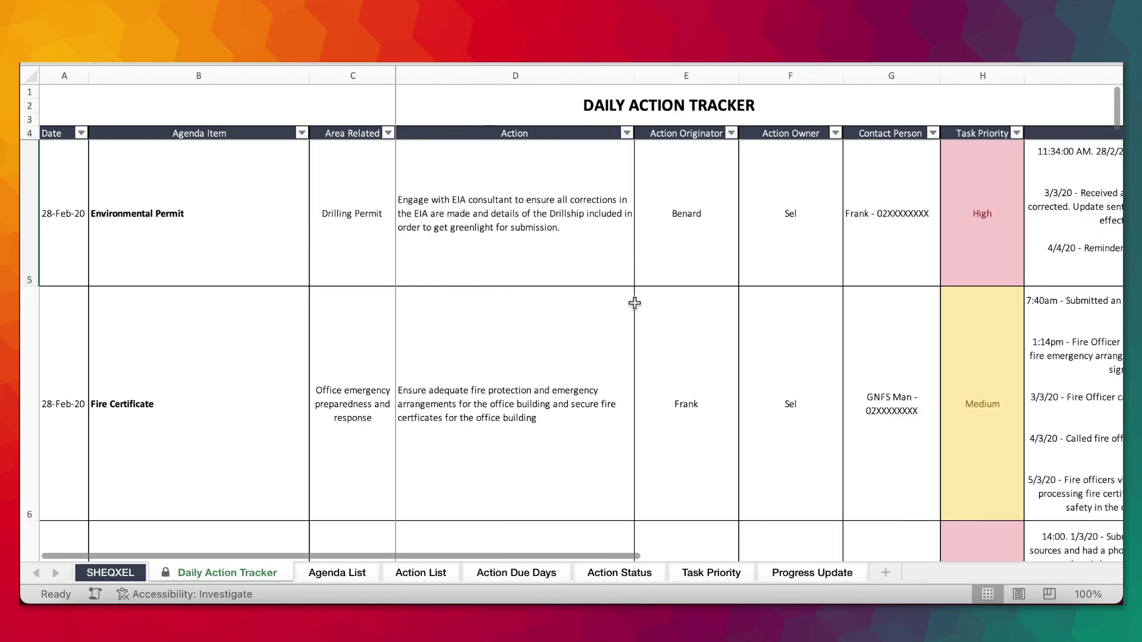
- Review the Fire Certificate row's agenda item, area, action, originator, owner and task priority
left_click(168, 428)
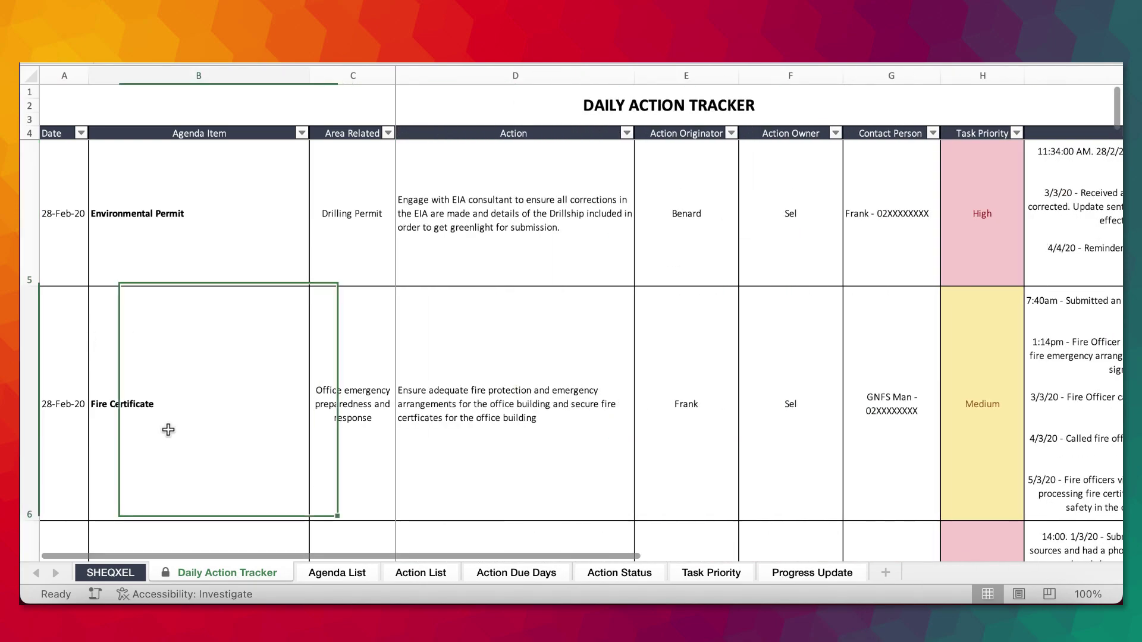
left_click(331, 447)
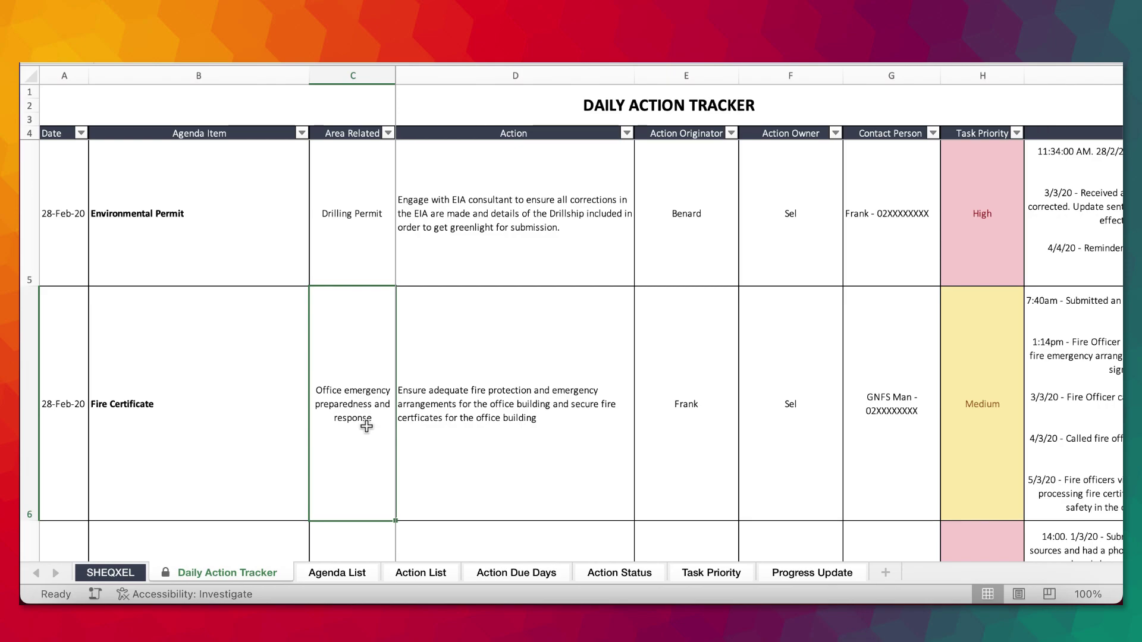
left_click(456, 418)
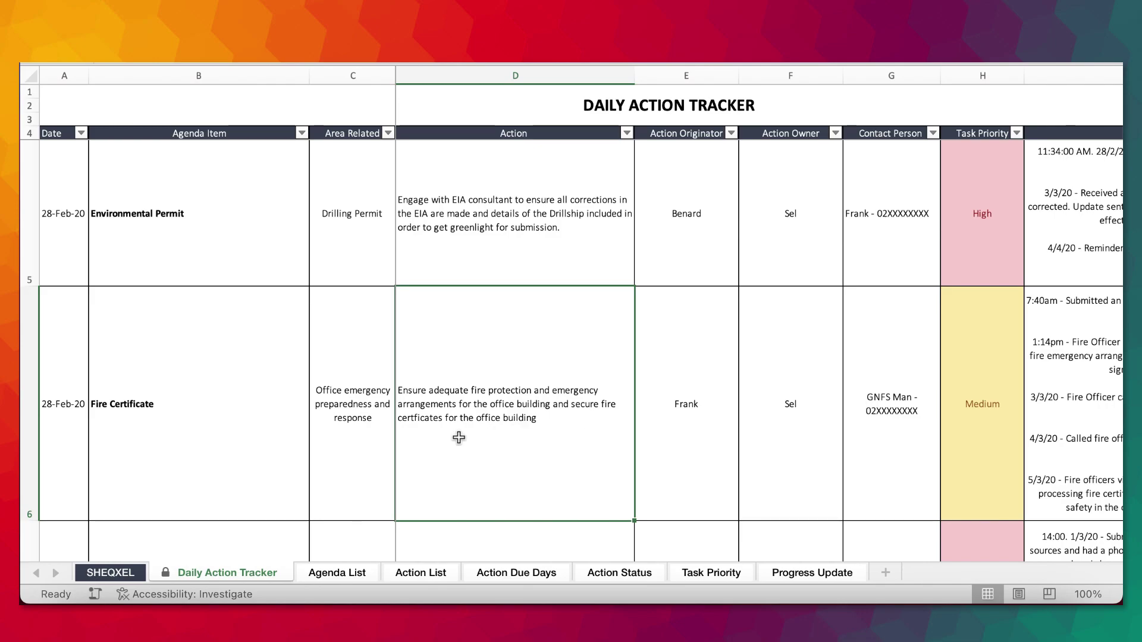
scroll(533, 426, "right", 2)
scroll(533, 426, "right", 2)
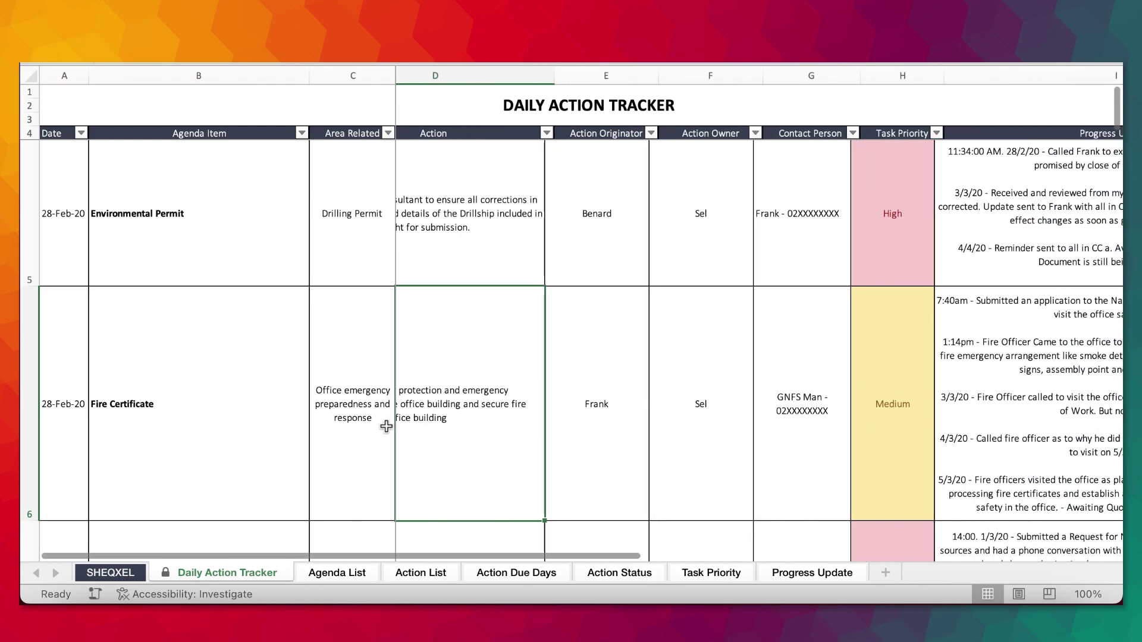
left_click(601, 379)
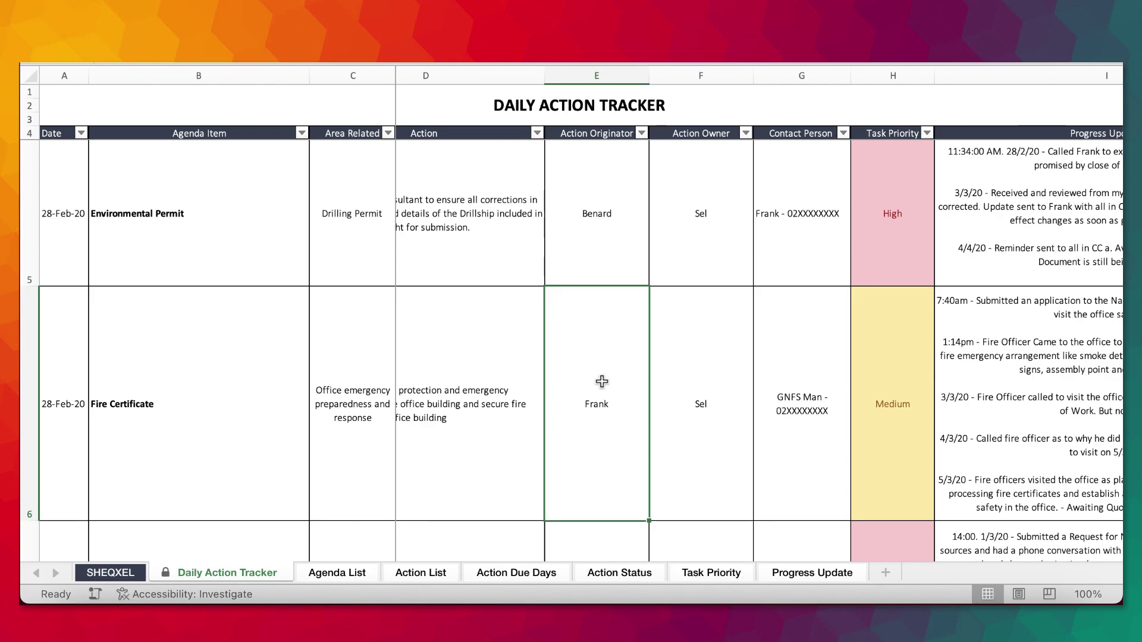
left_click(713, 416)
scroll(712, 415, "right", 4)
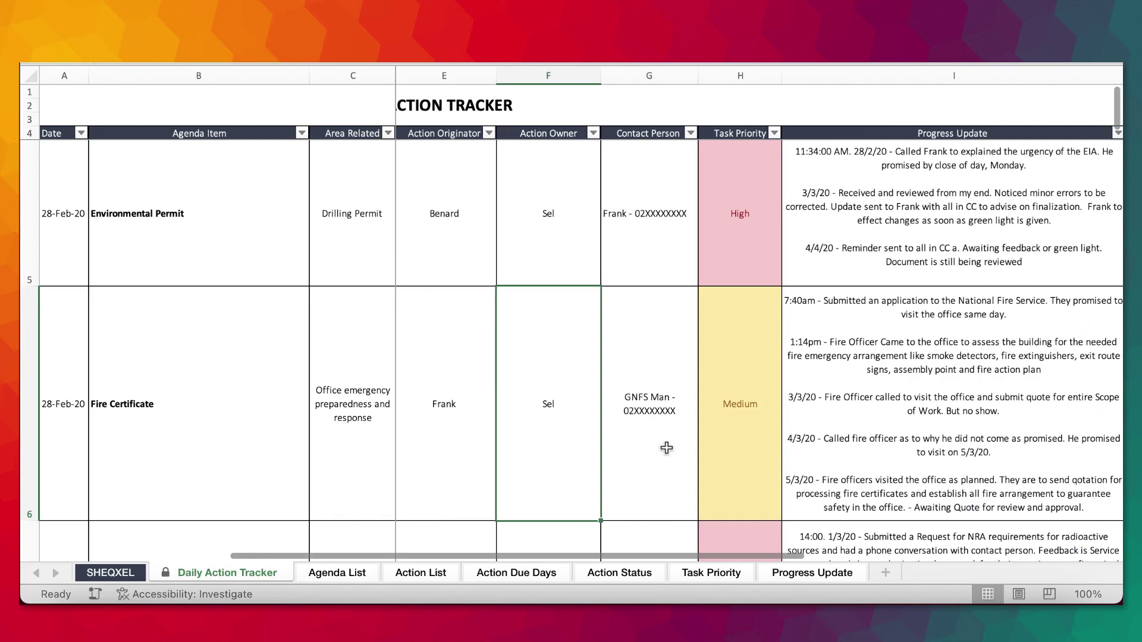
scroll(667, 416, "right", 5)
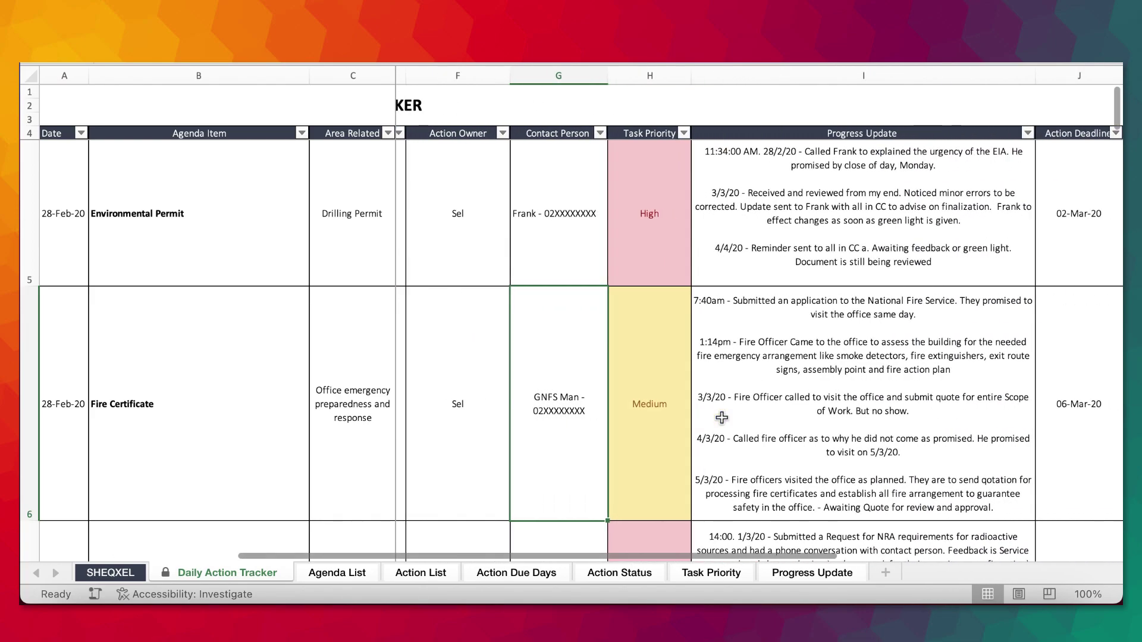
left_click(603, 405)
- Set the Fire Certificate action status in M6 to Closed
scroll(603, 402, "right", 3)
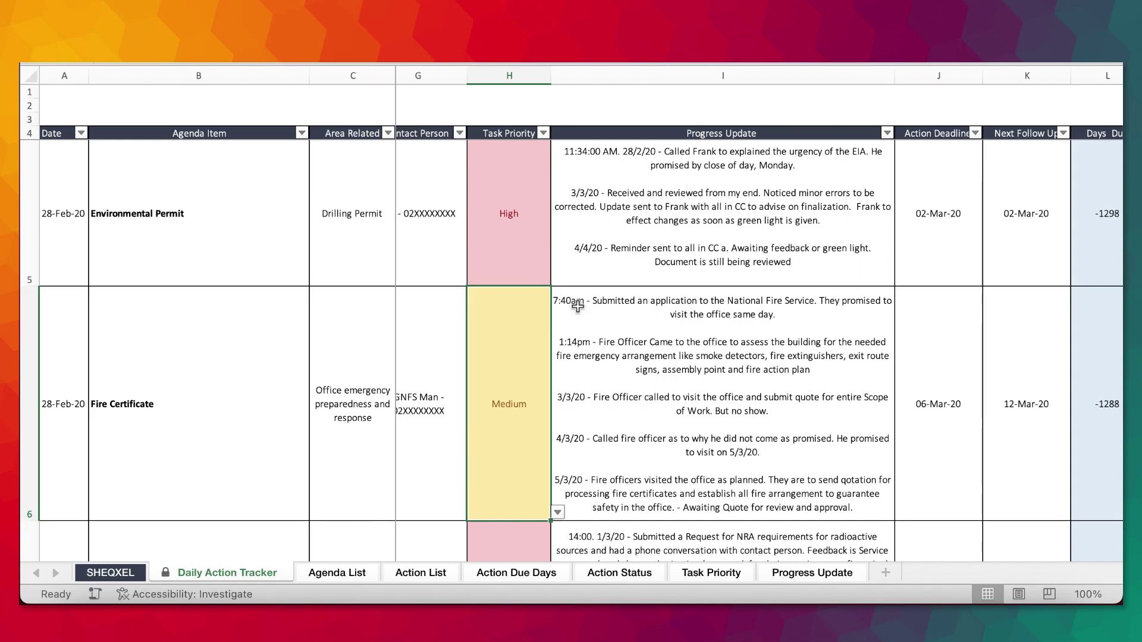
scroll(699, 393, "right", 2)
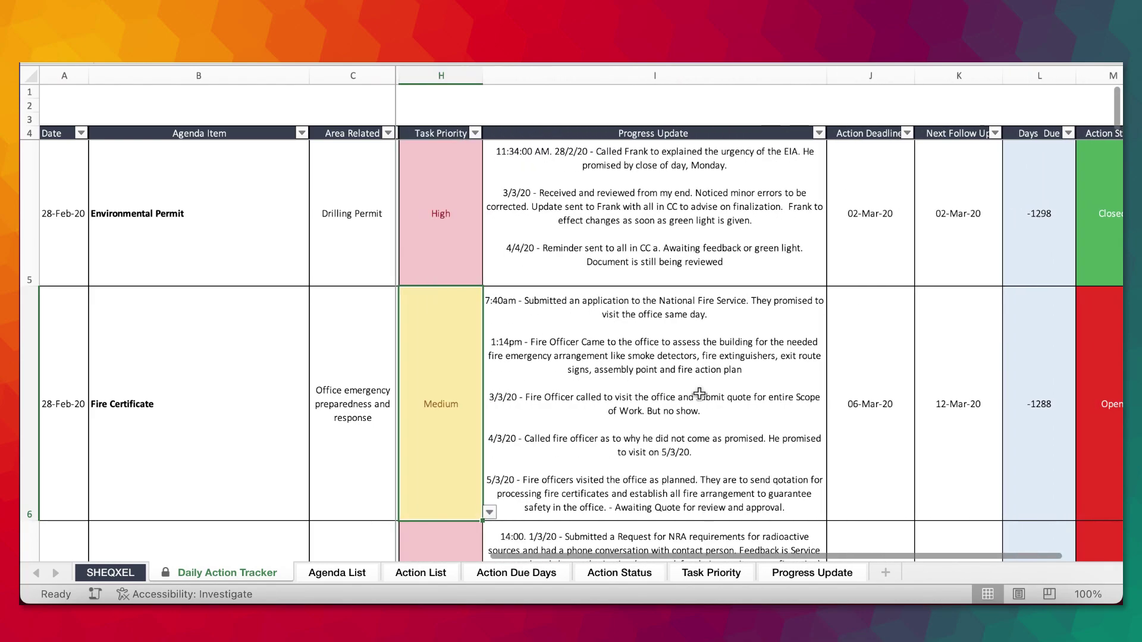
scroll(698, 393, "right", 5)
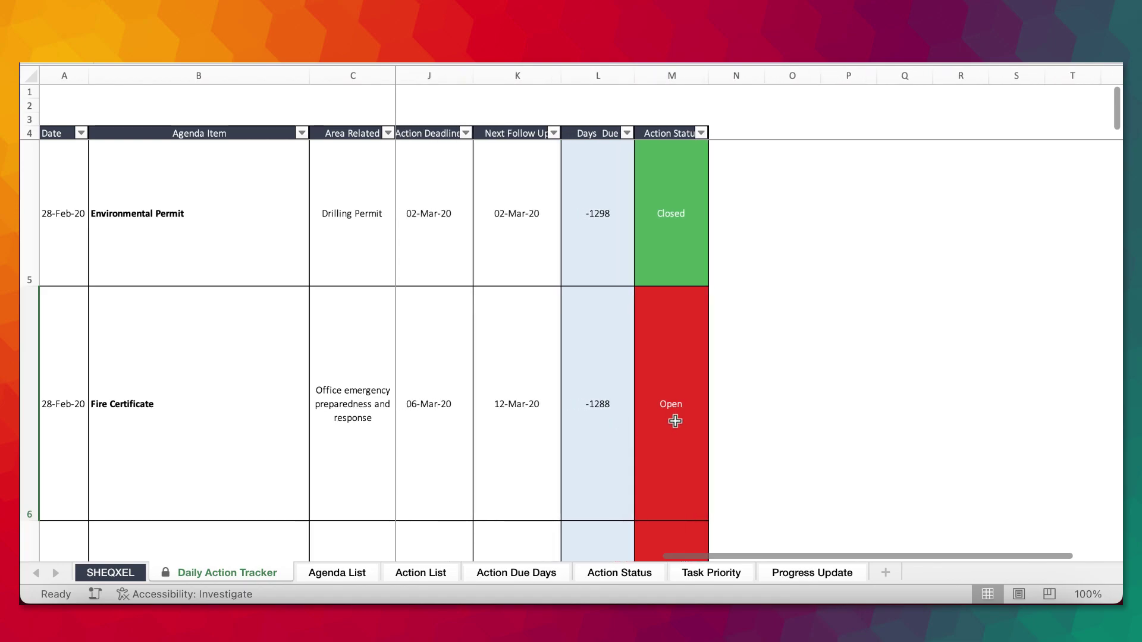
left_click(676, 421)
left_click(716, 512)
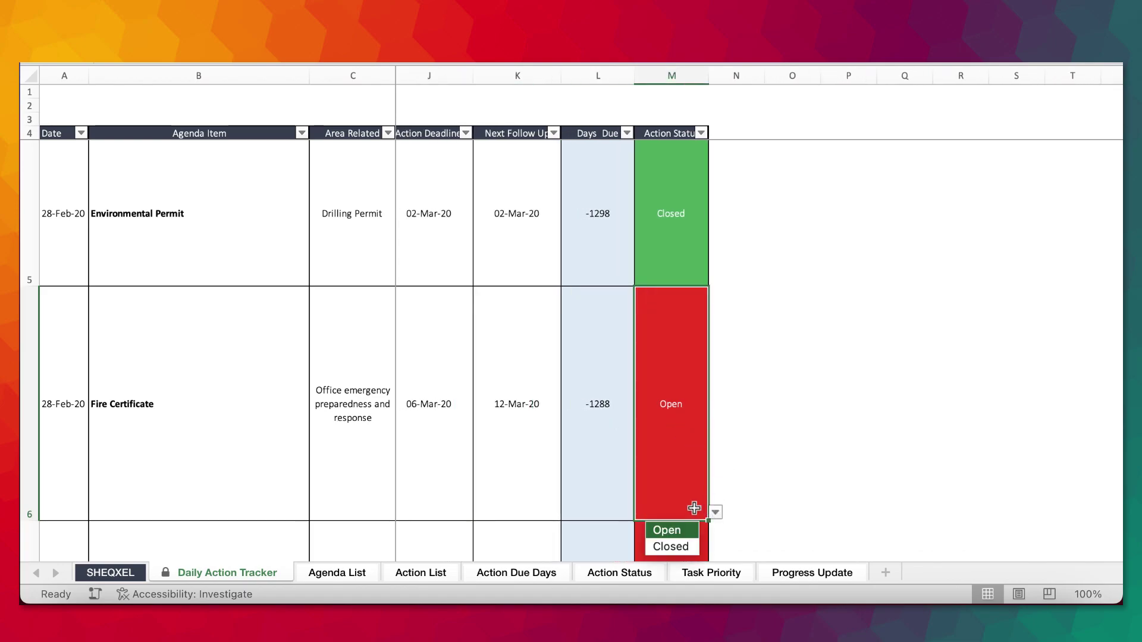
left_click(683, 546)
scroll(474, 403, "left", 7)
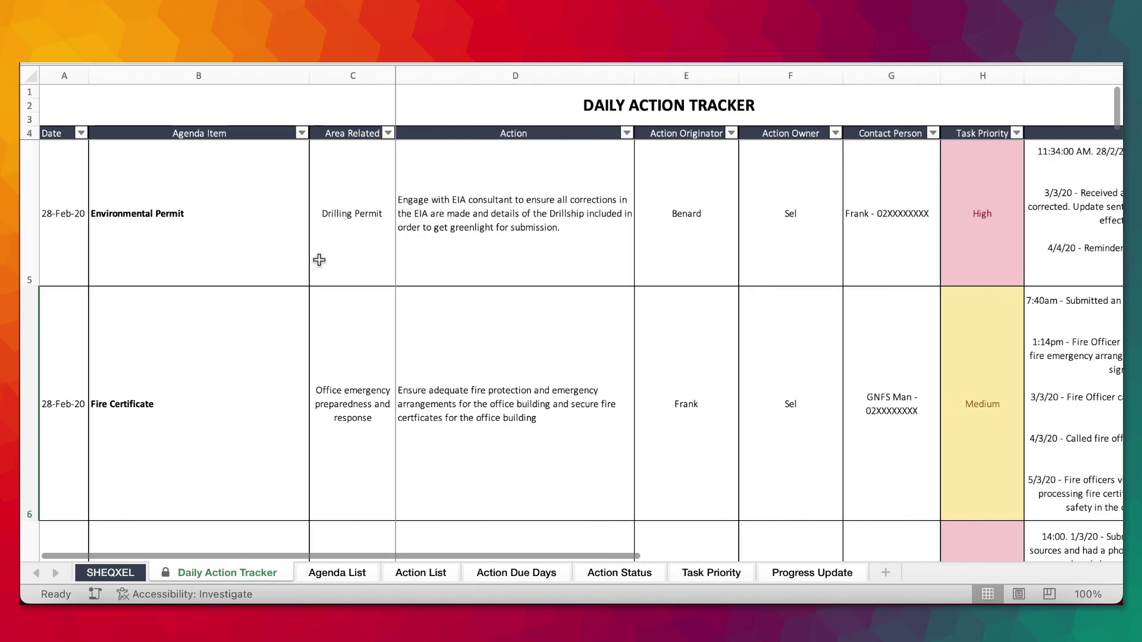
scroll(320, 260, "down", 10)
scroll(319, 260, "up", 10)
scroll(319, 260, "down", 1)
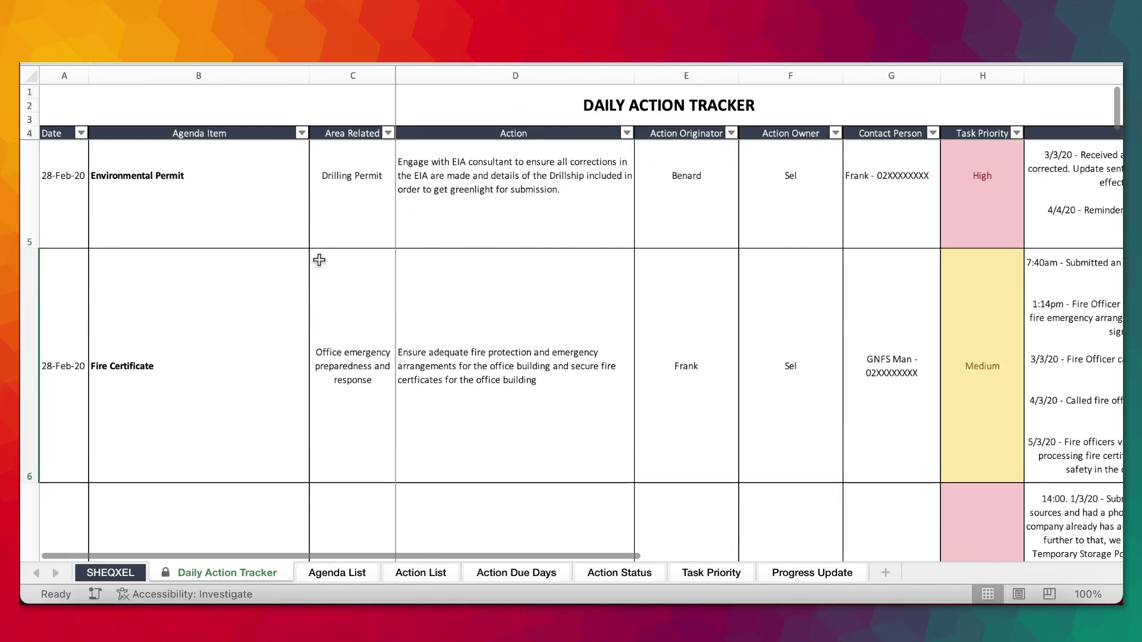
scroll(319, 260, "up", 1)
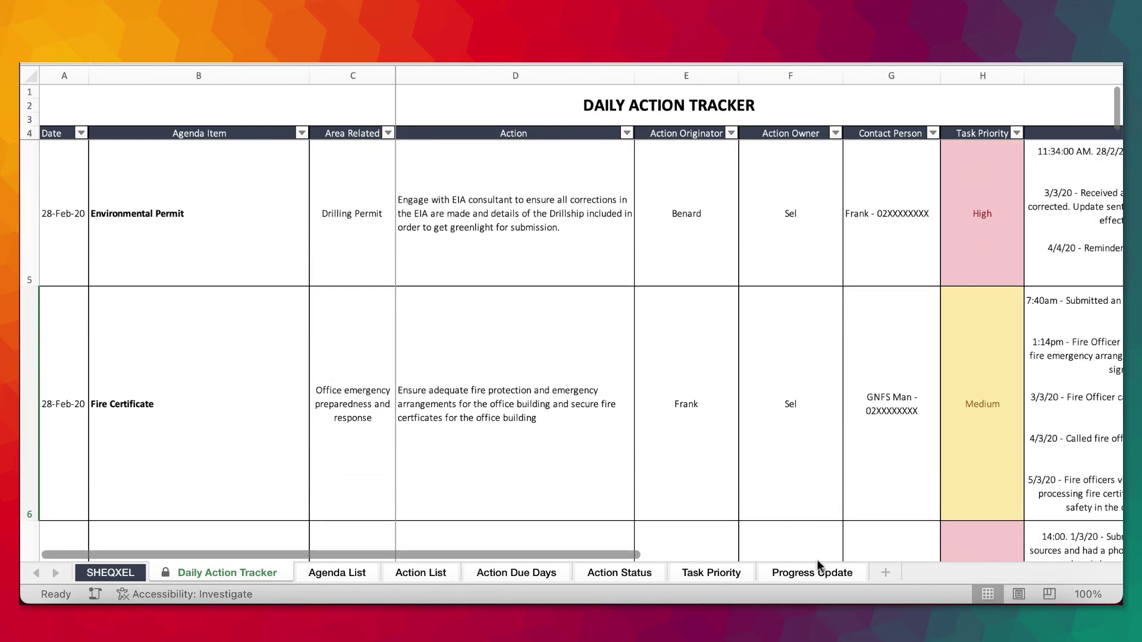
- Show the Agenda List pivot sheet, where all five agenda items still count as Open
left_click(337, 573)
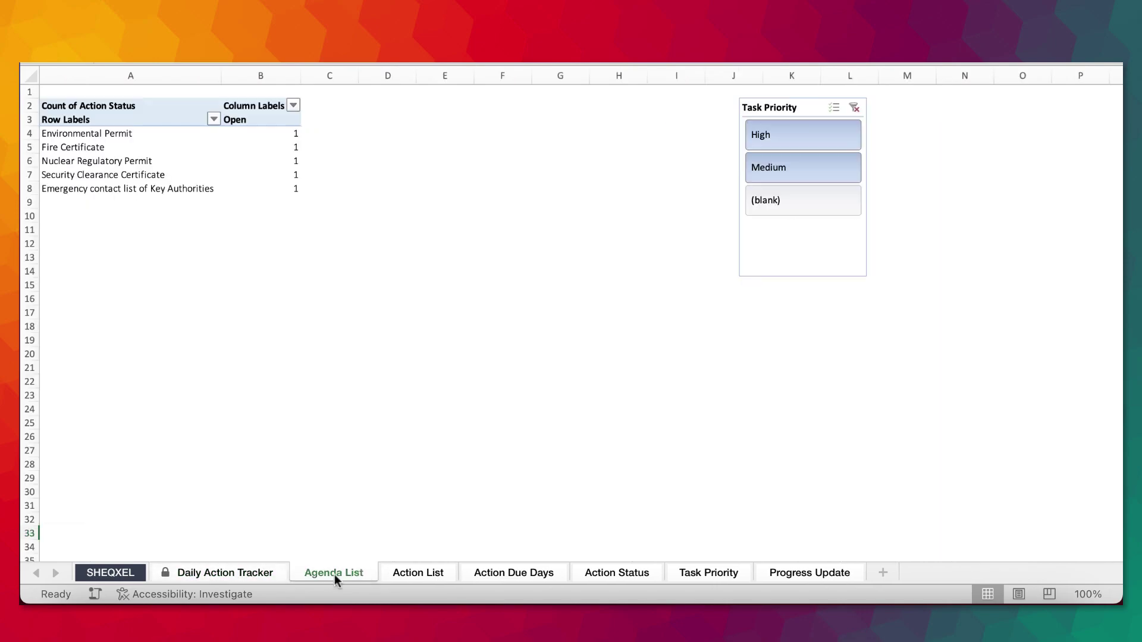
left_click(230, 572)
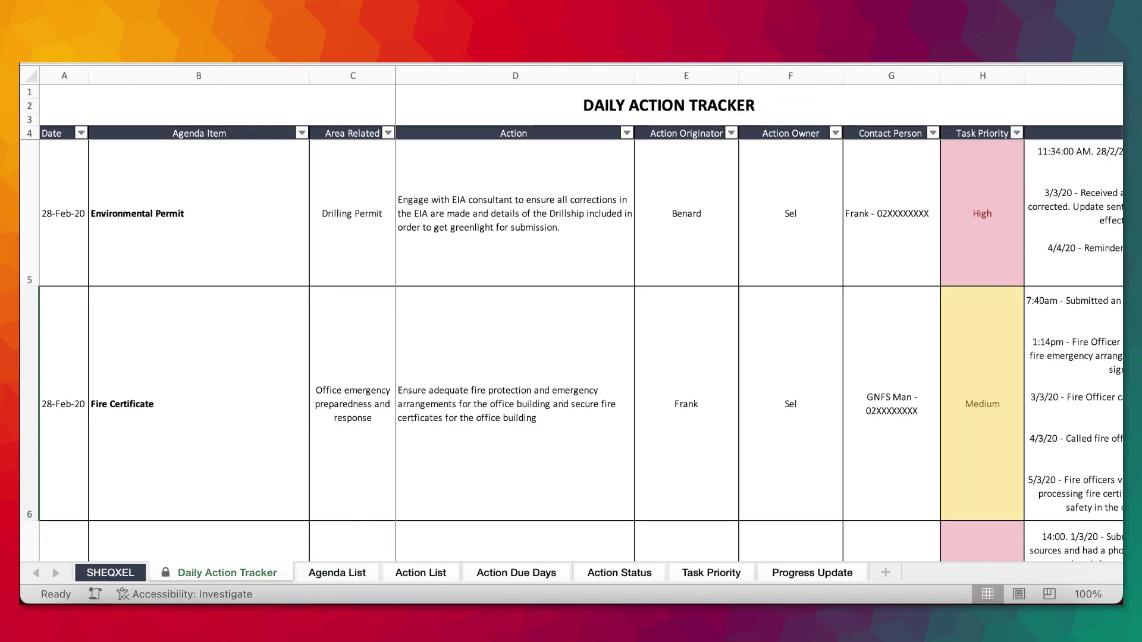
left_click(351, 573)
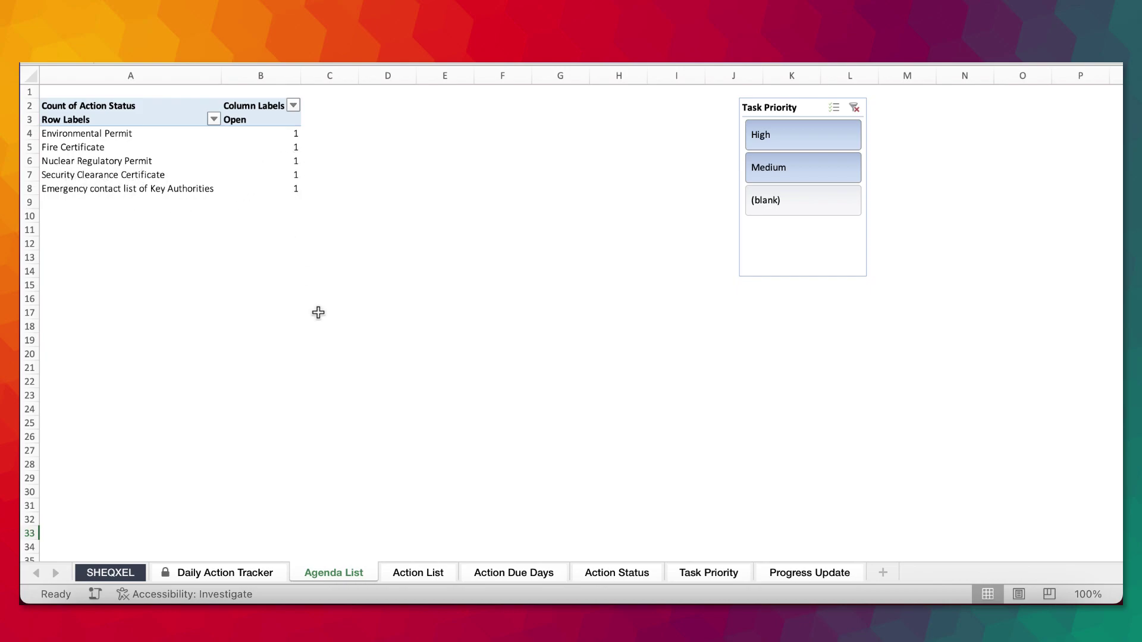
left_click(420, 574)
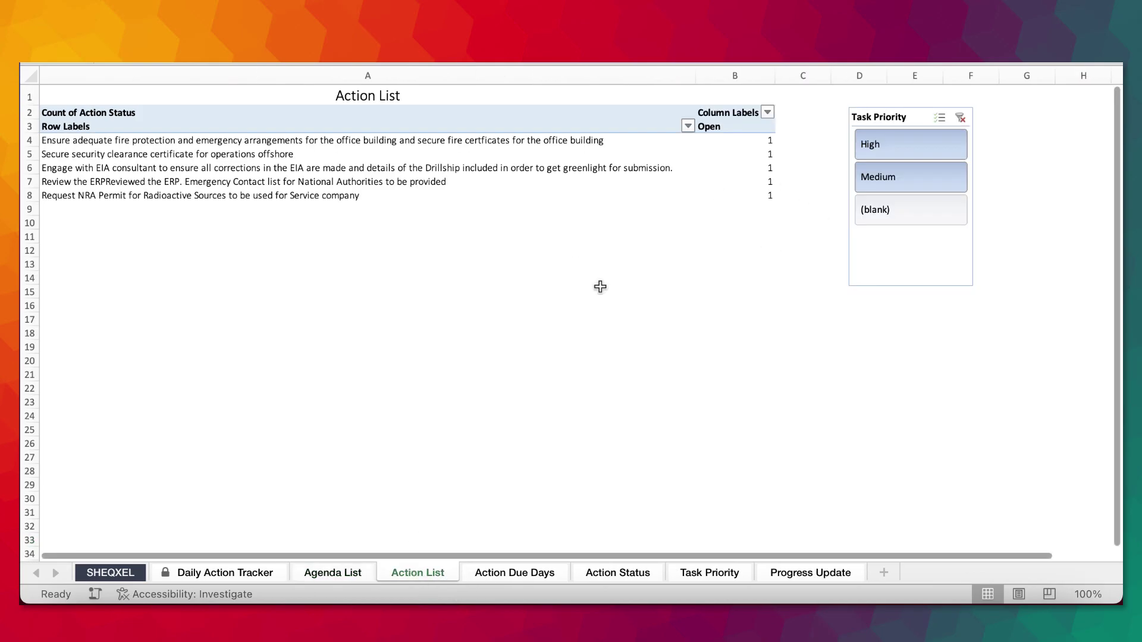
left_click(515, 576)
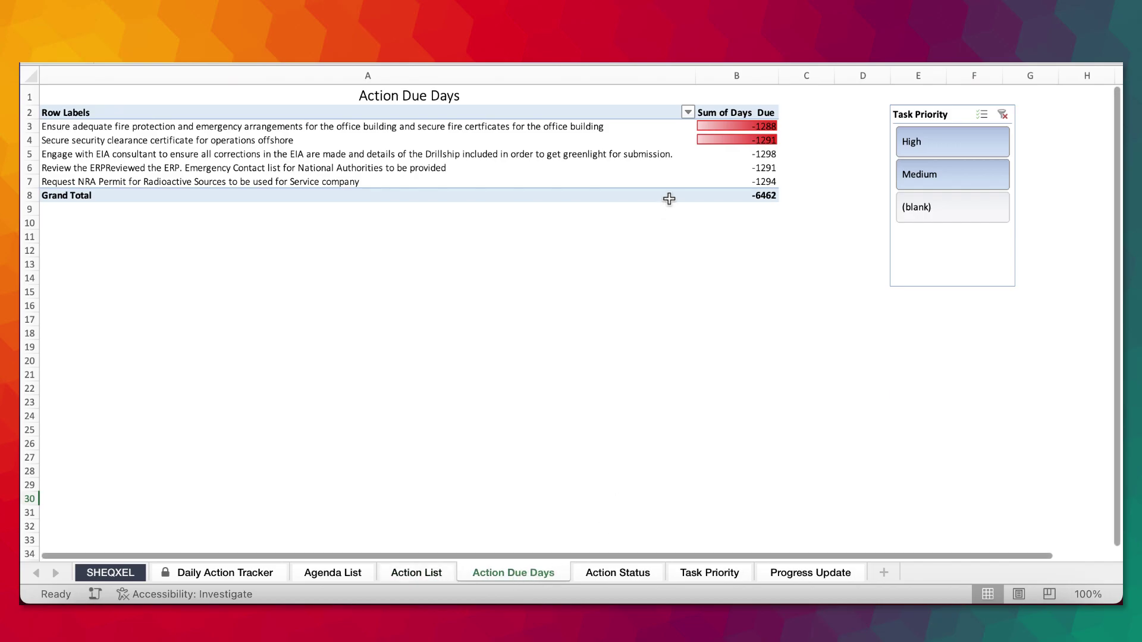
left_click(631, 573)
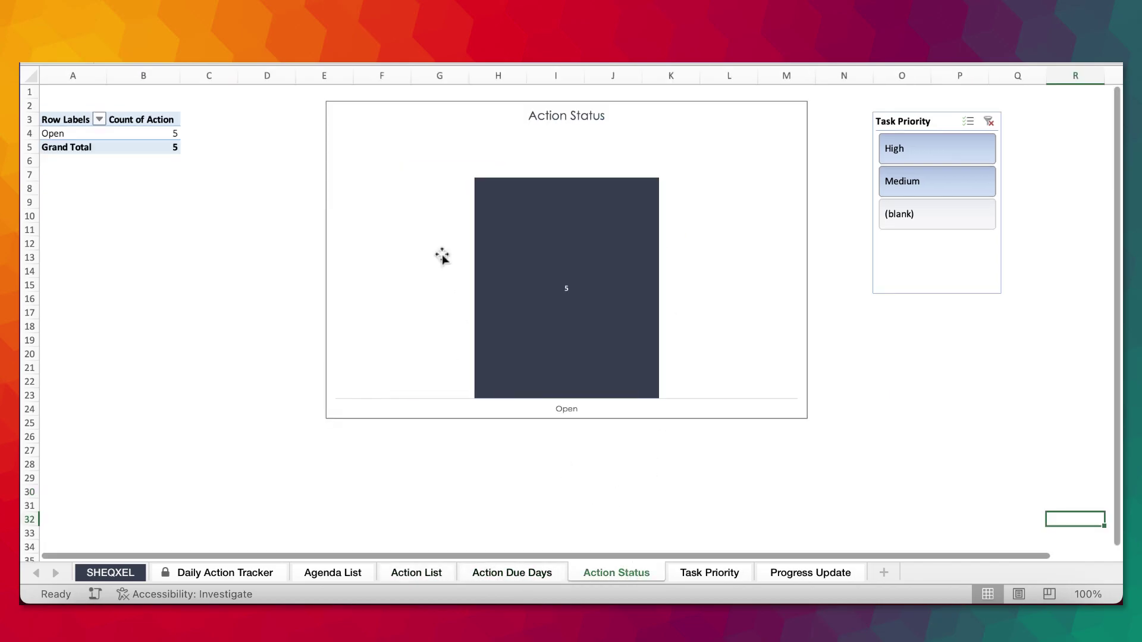
left_click(728, 575)
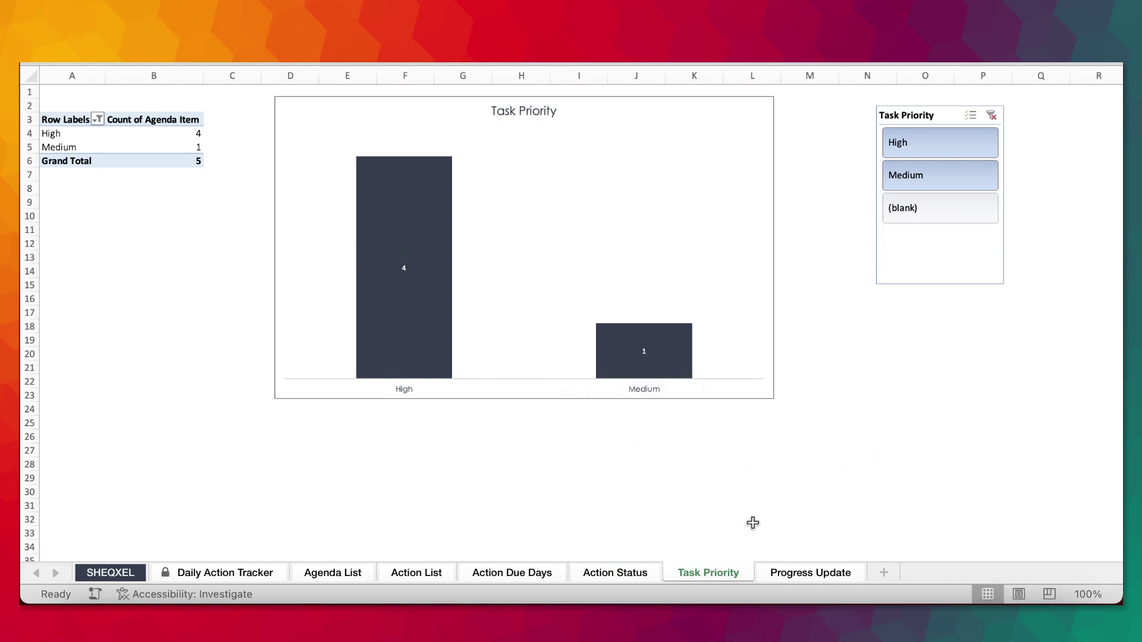
left_click(808, 574)
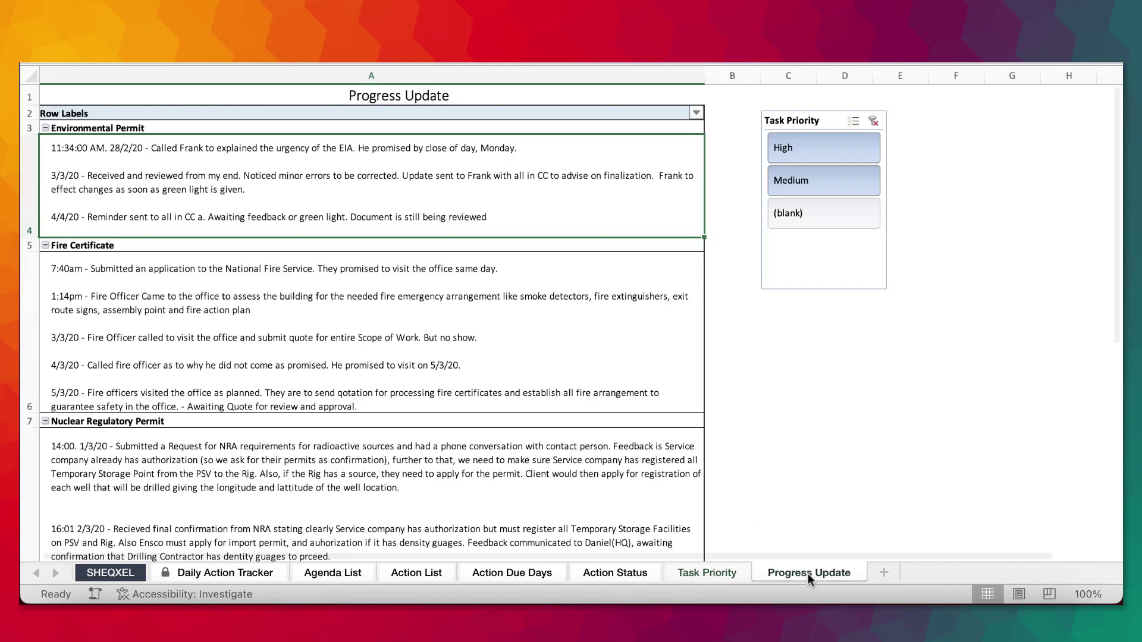
scroll(592, 449, "down", 2)
scroll(590, 446, "up", 2)
left_click(877, 512)
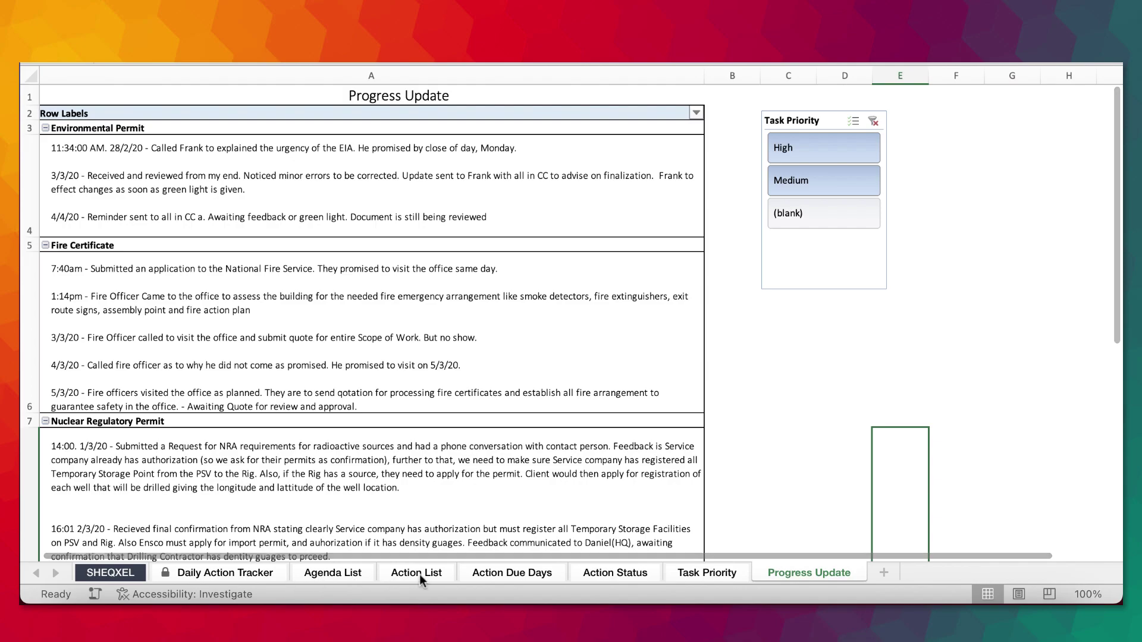
- Refresh All pivot tables so Agenda List shows Environmental Permit and Fire Certificate as Closed
left_click(333, 574)
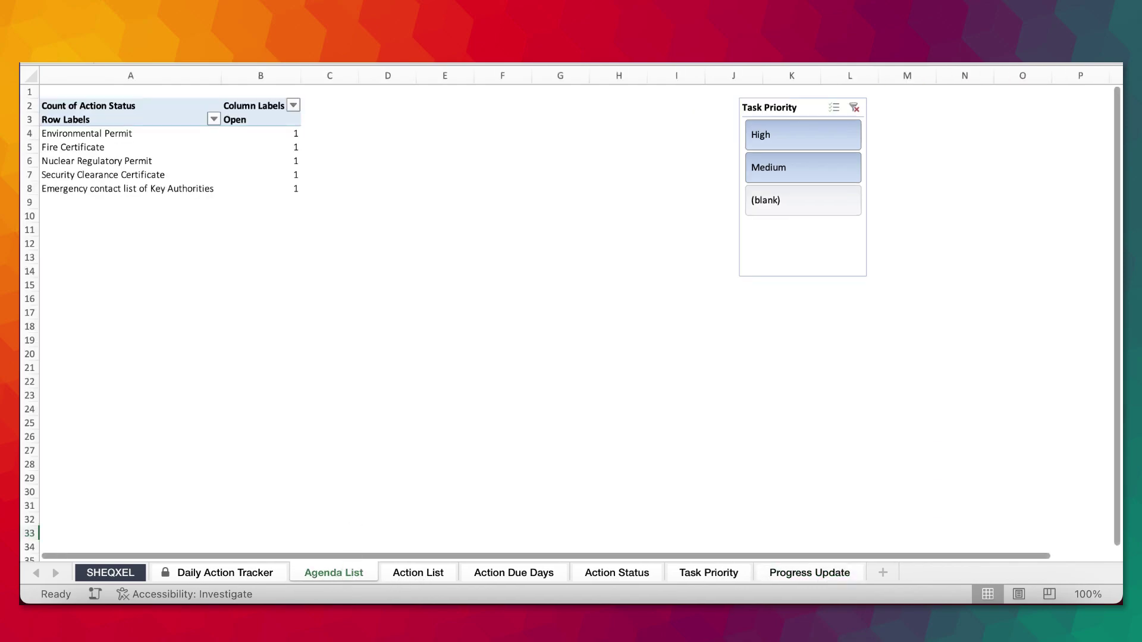
key("super+alt+r")
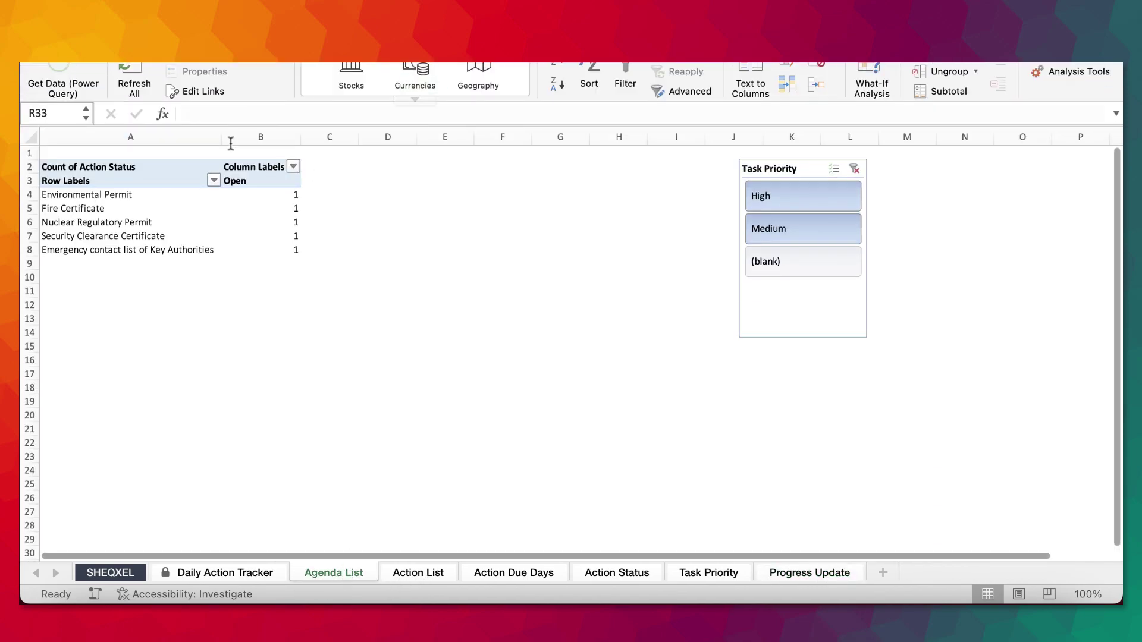
left_click(130, 66)
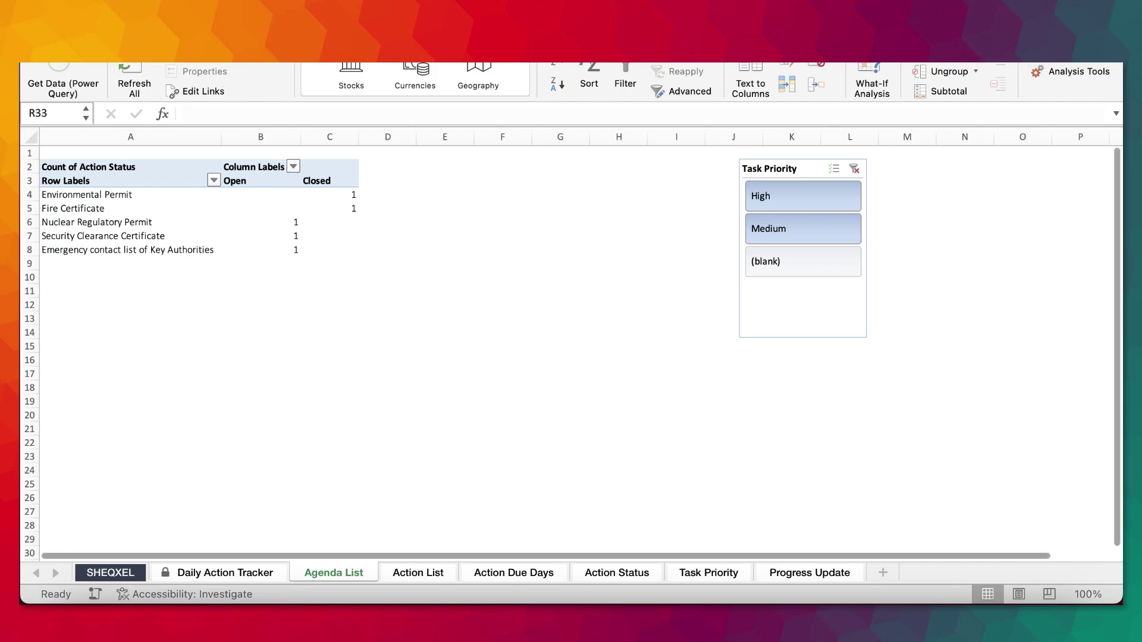
key("super+alt+r")
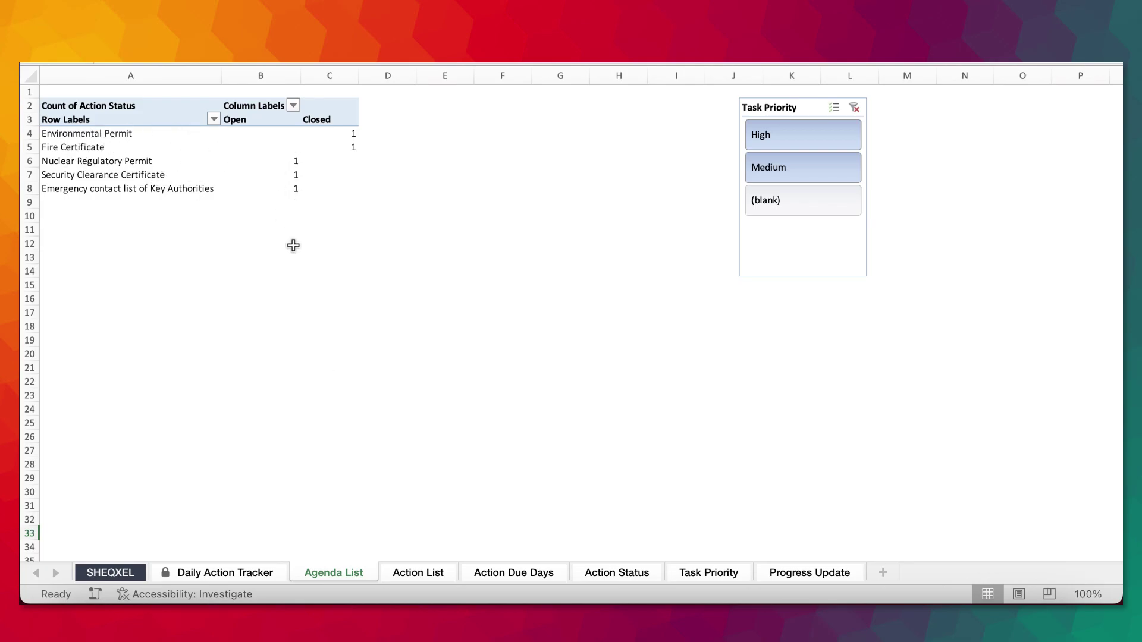
- Page through the Action List, Action Due Days, Action Status, Task Priority and Progress Update sheets
left_click(398, 572)
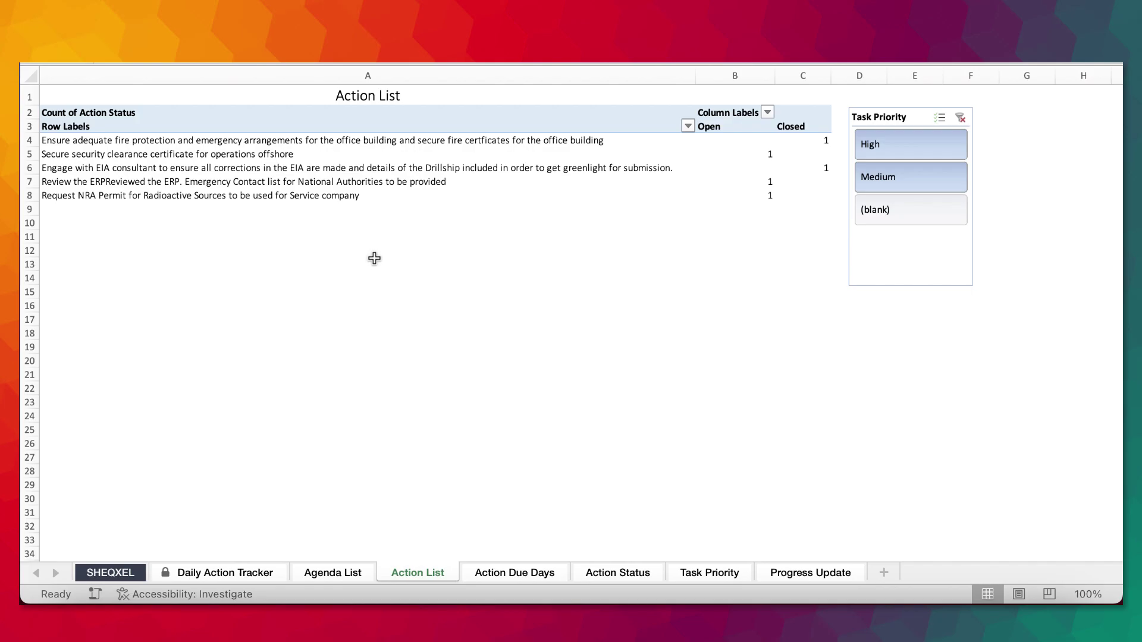
left_click(499, 576)
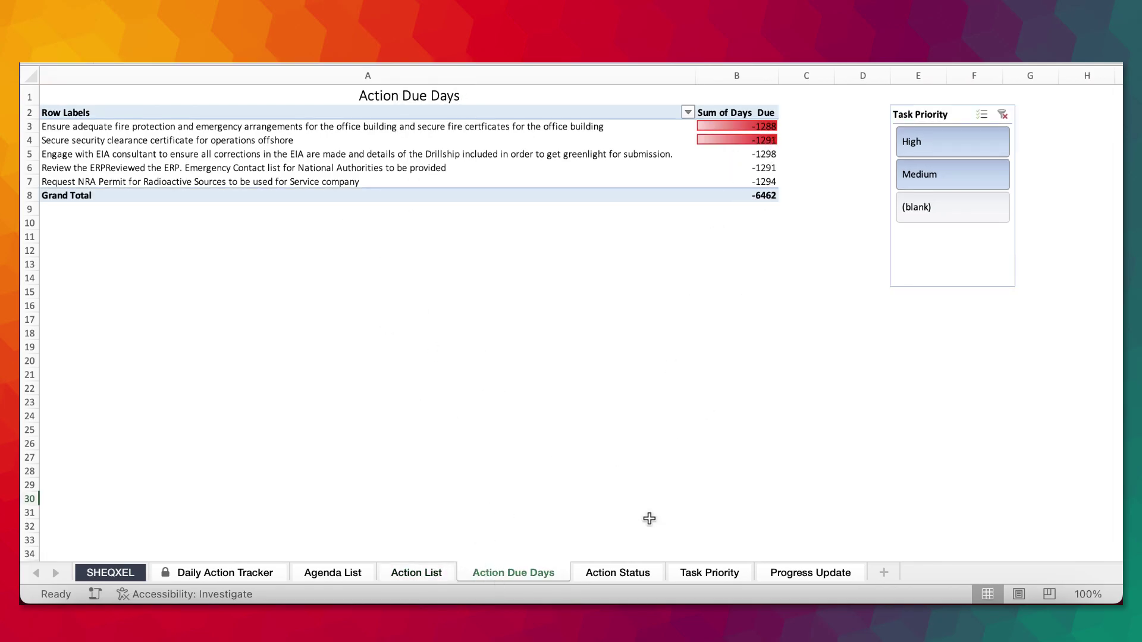
left_click(626, 572)
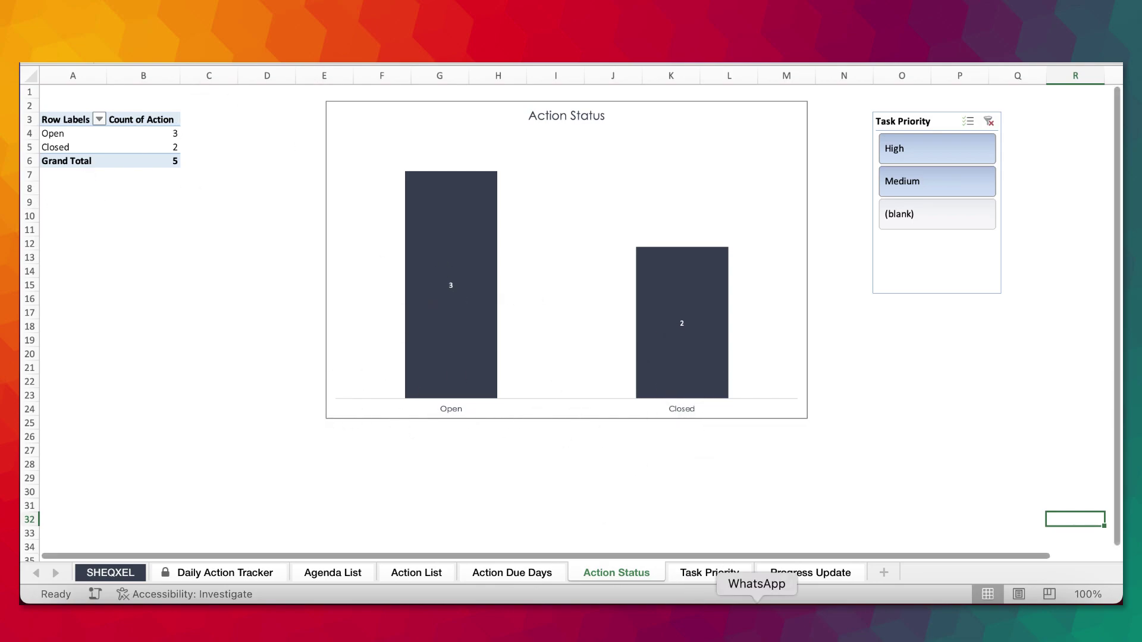
left_click(716, 573)
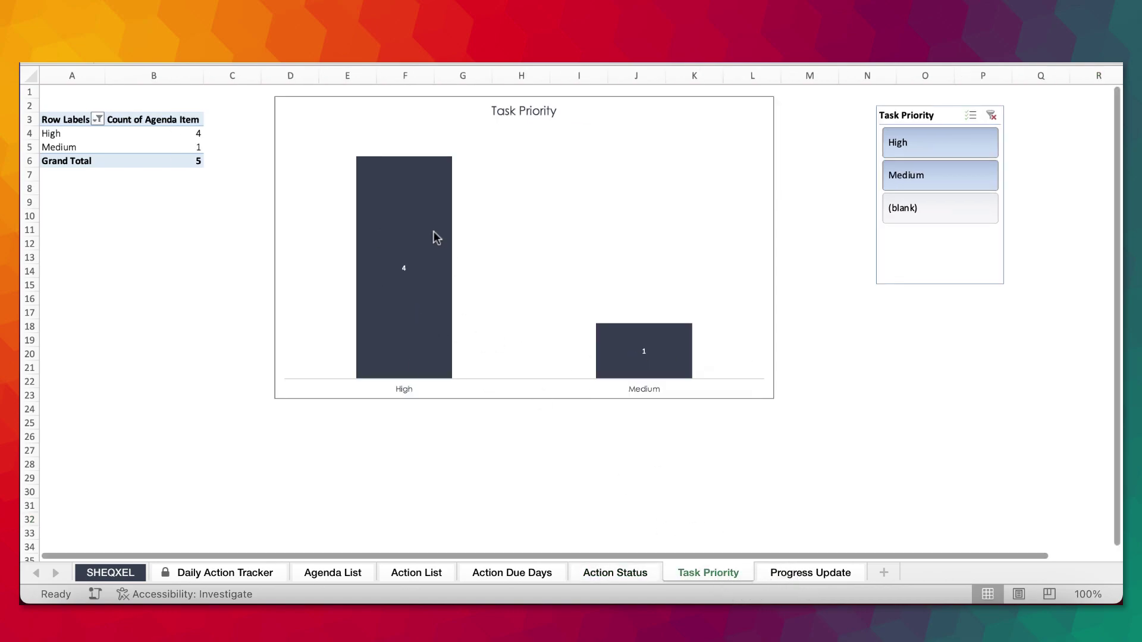
left_click(810, 573)
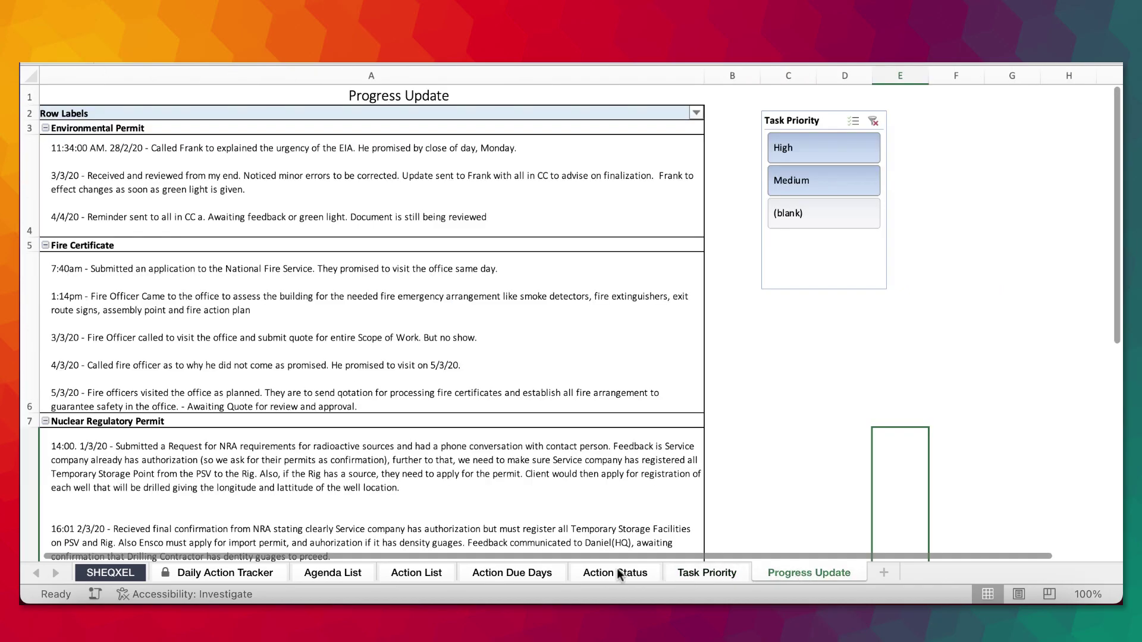
- Scroll through the Progress Update notes for each agenda item, ending on the SHEQXEL sheet
scroll(592, 439, "down", 1)
scroll(592, 439, "up", 1)
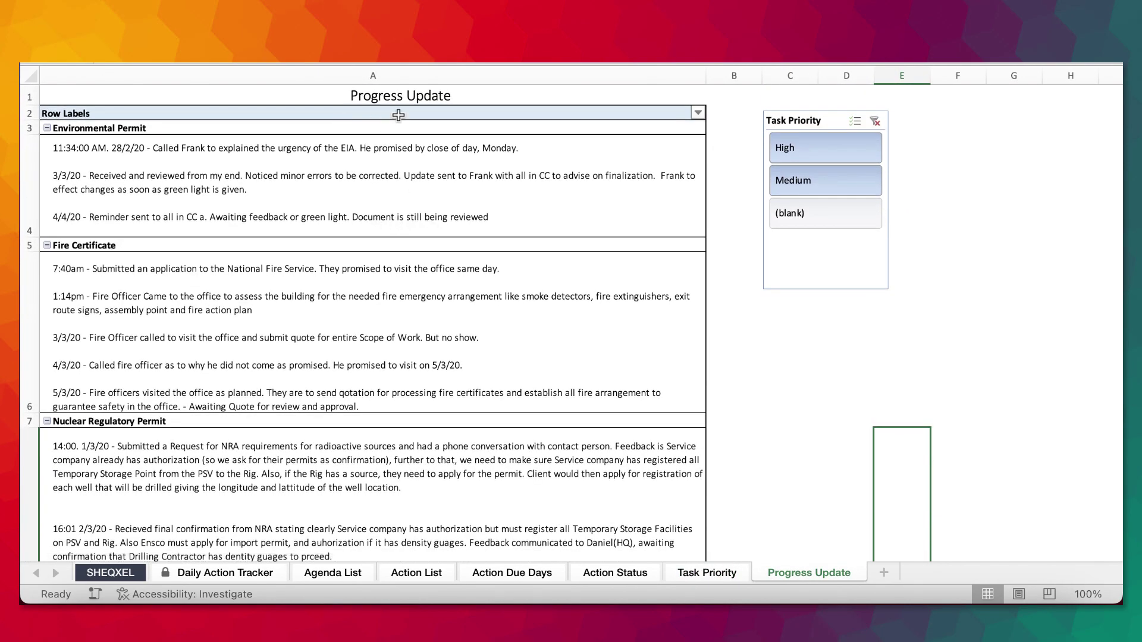
scroll(357, 209, "down", 15)
scroll(359, 245, "up", 15)
scroll(359, 245, "down", 3)
scroll(359, 245, "up", 3)
scroll(359, 245, "down", 6)
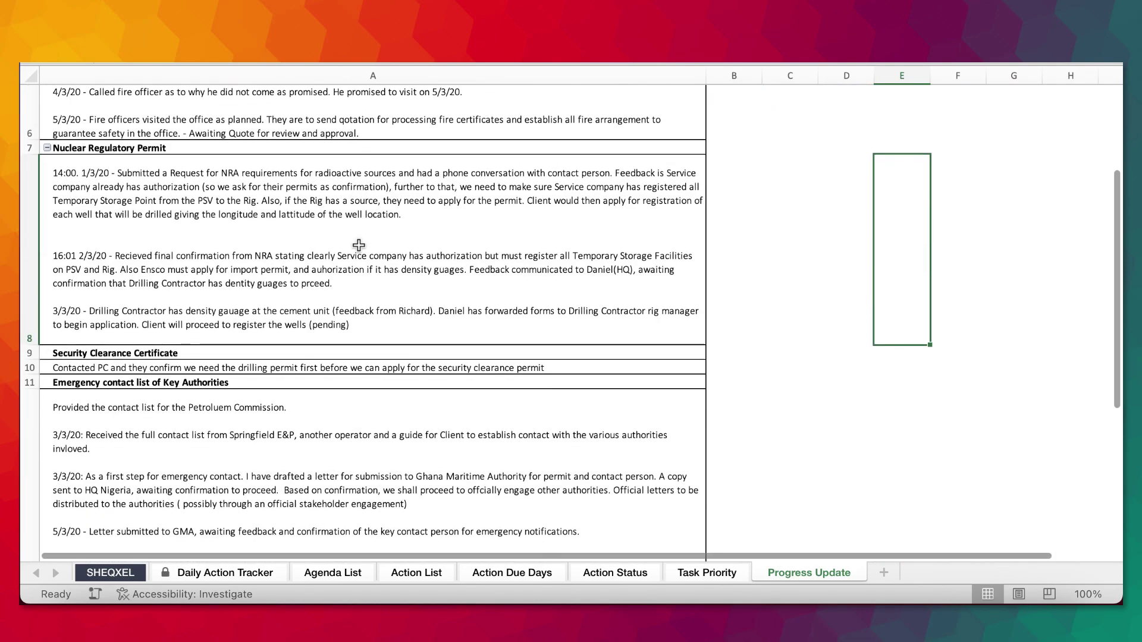
scroll(358, 245, "down", 2)
scroll(269, 195, "up", 10)
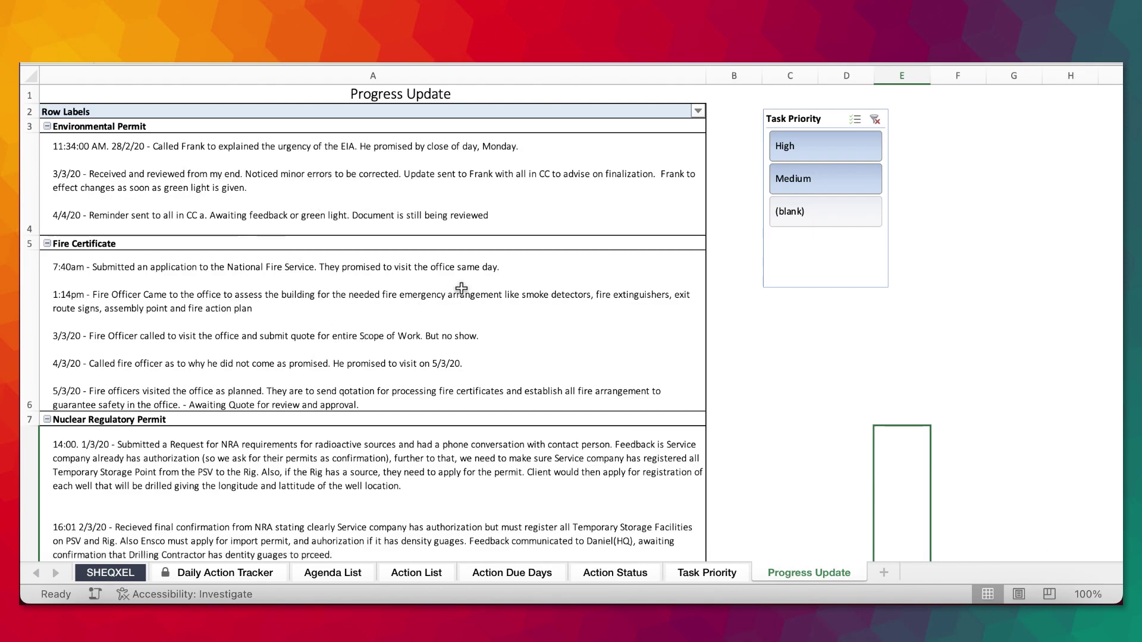
scroll(461, 289, "up", 1)
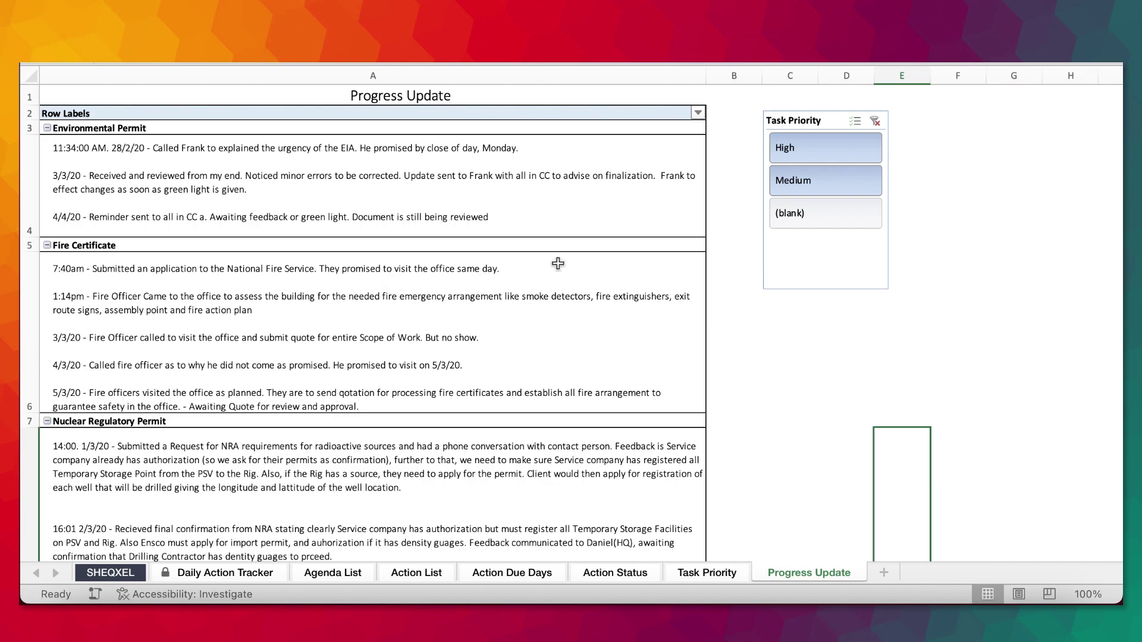
left_click(126, 573)
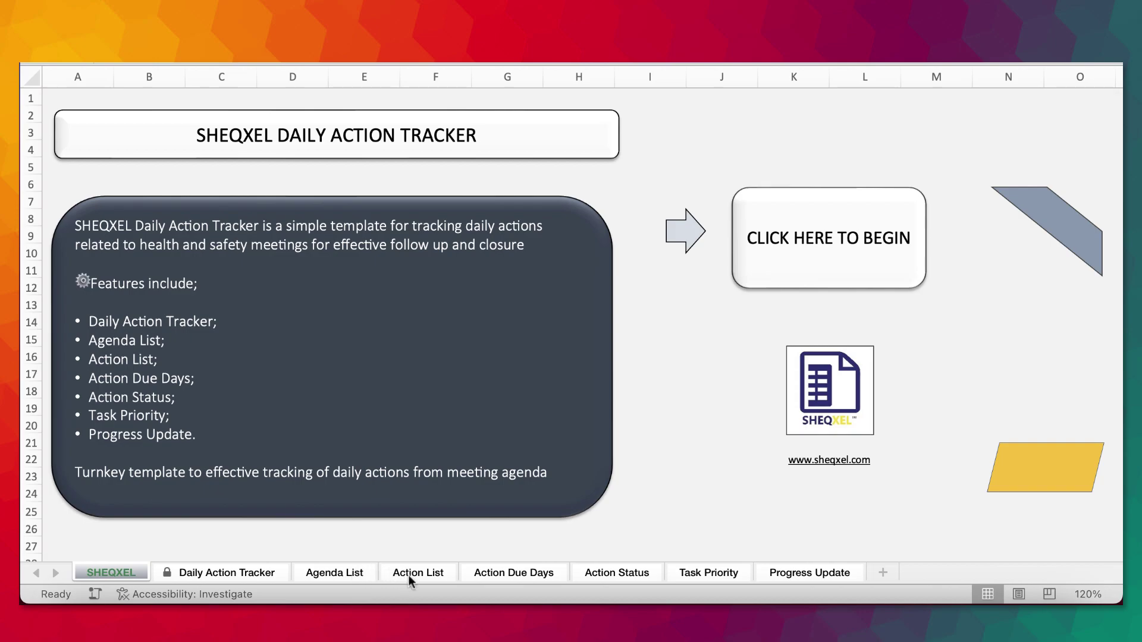
- Check the Agenda List pivot, then scroll the Daily Action Tracker to the Days Due and Action Status columns
left_click(324, 573)
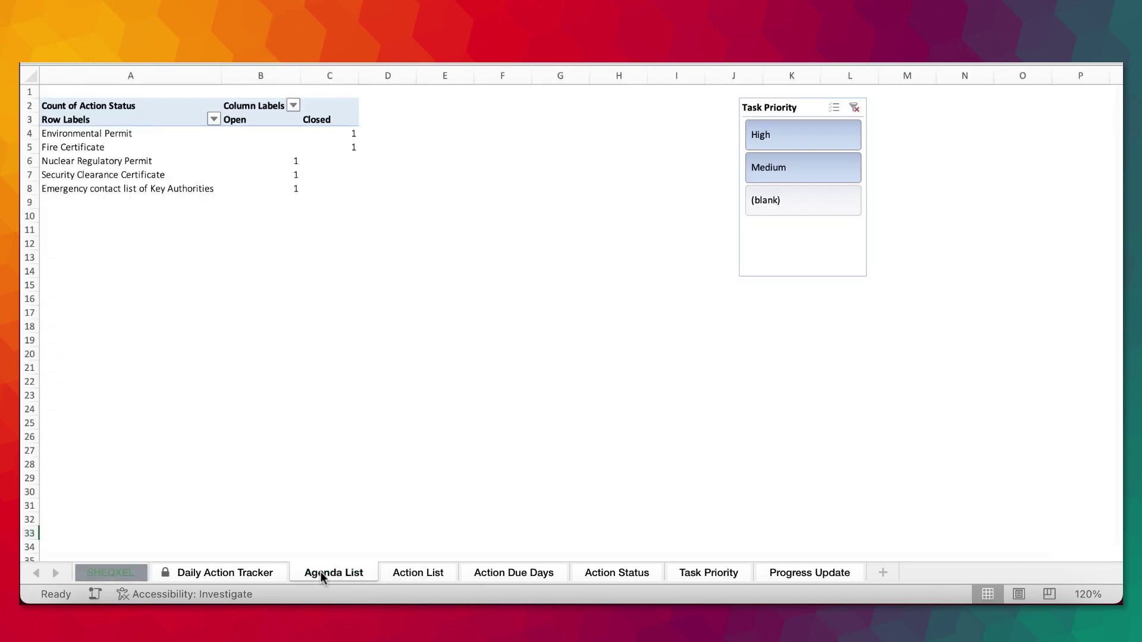
left_click(239, 574)
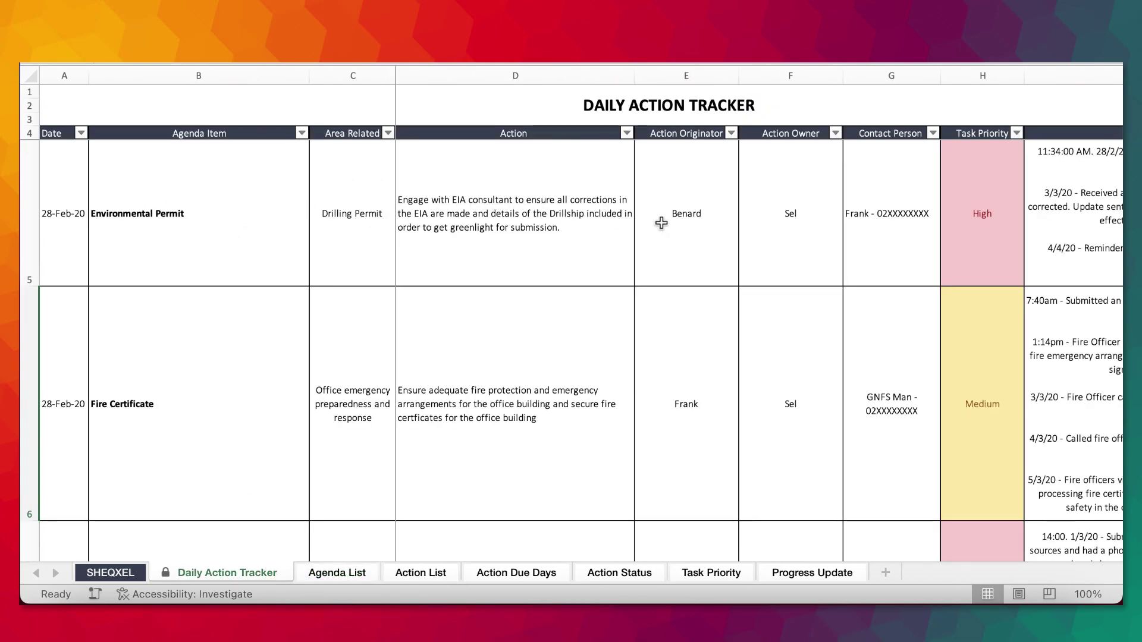
scroll(738, 229, "right", 3)
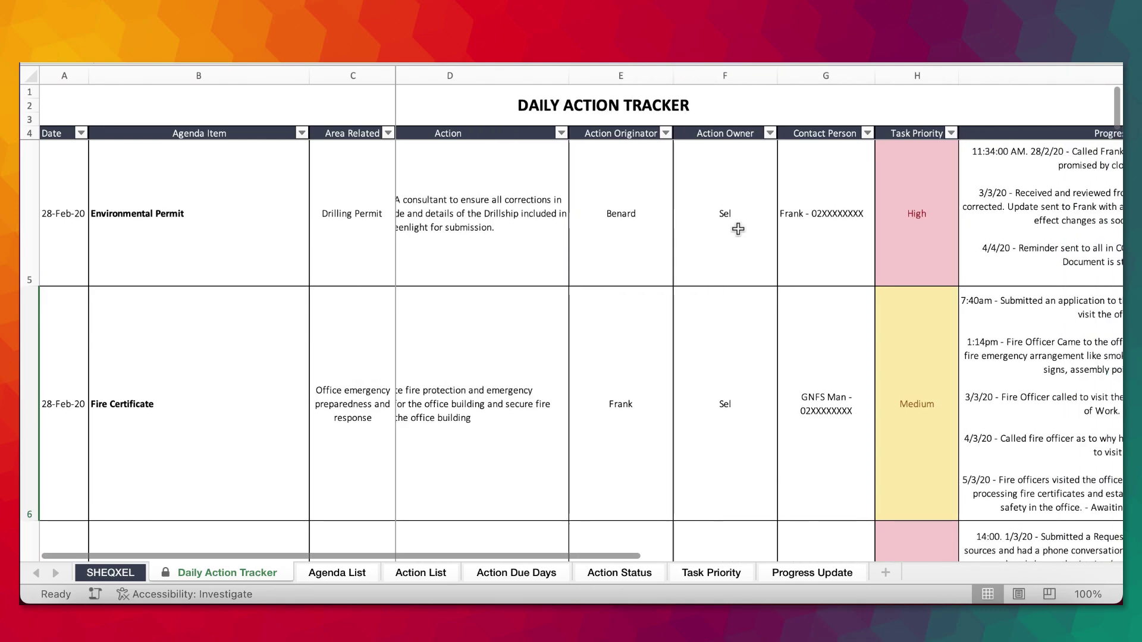
scroll(738, 229, "right", 10)
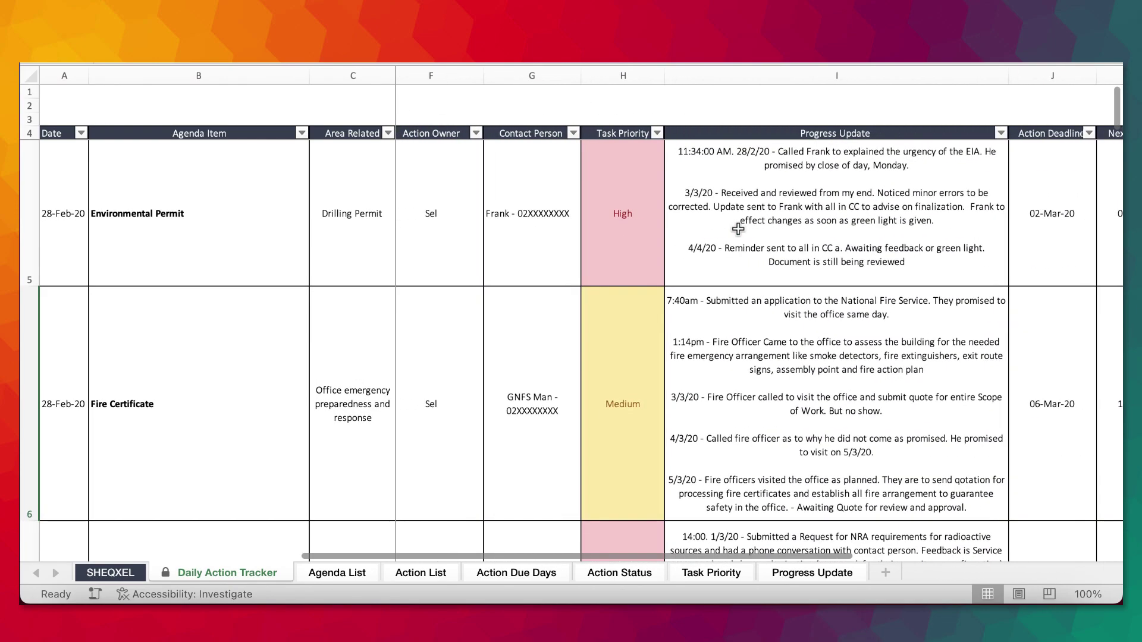
scroll(737, 229, "right", 10)
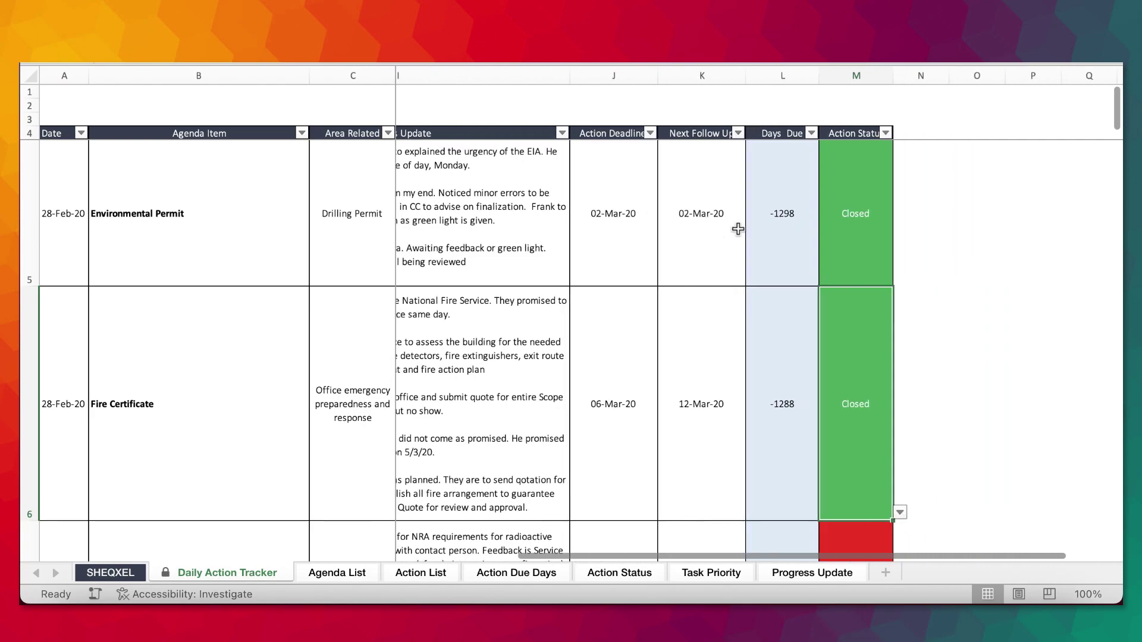
scroll(738, 229, "left", 20)
scroll(521, 324, "down", 3)
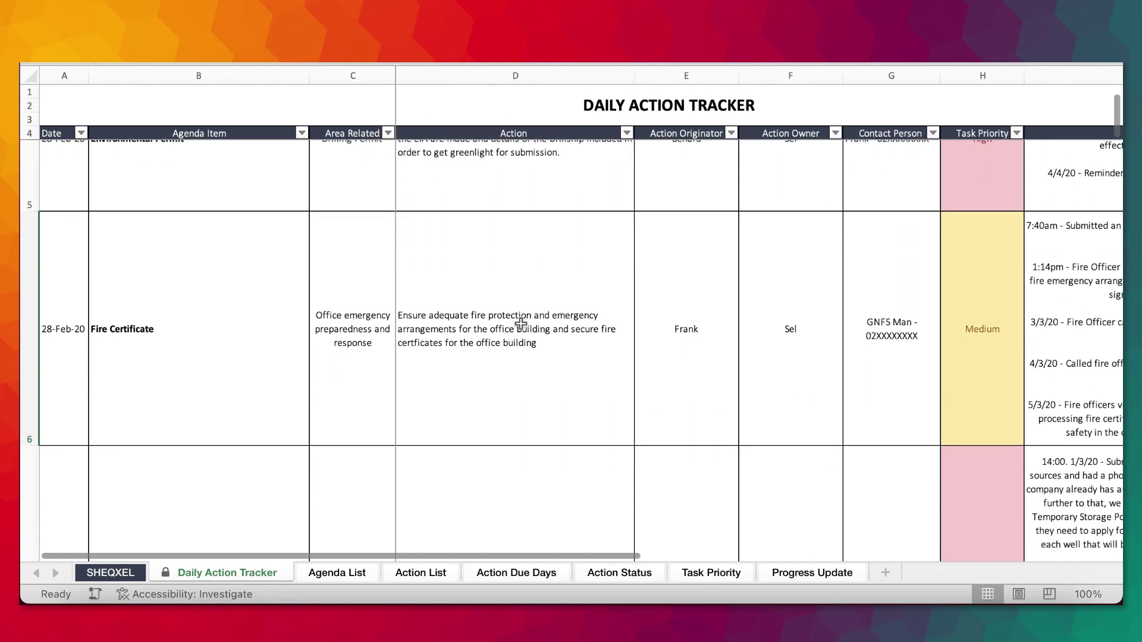
scroll(521, 324, "up", 3)
left_click(102, 573)
scroll(533, 382, "down", 5)
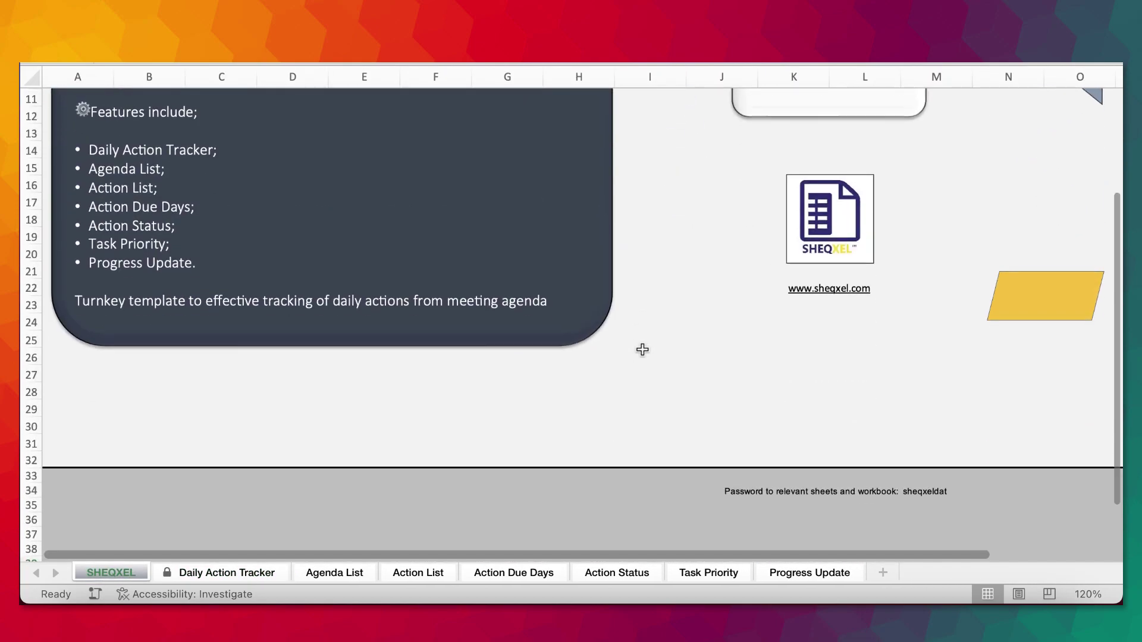
scroll(841, 484, "up", 5)
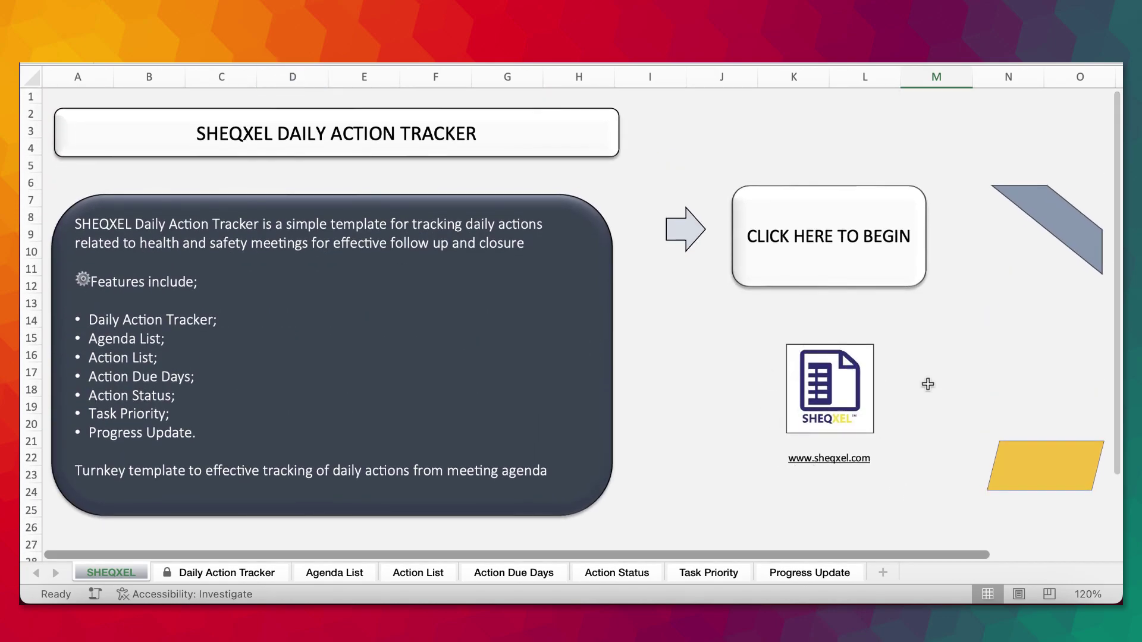
left_click(238, 575)
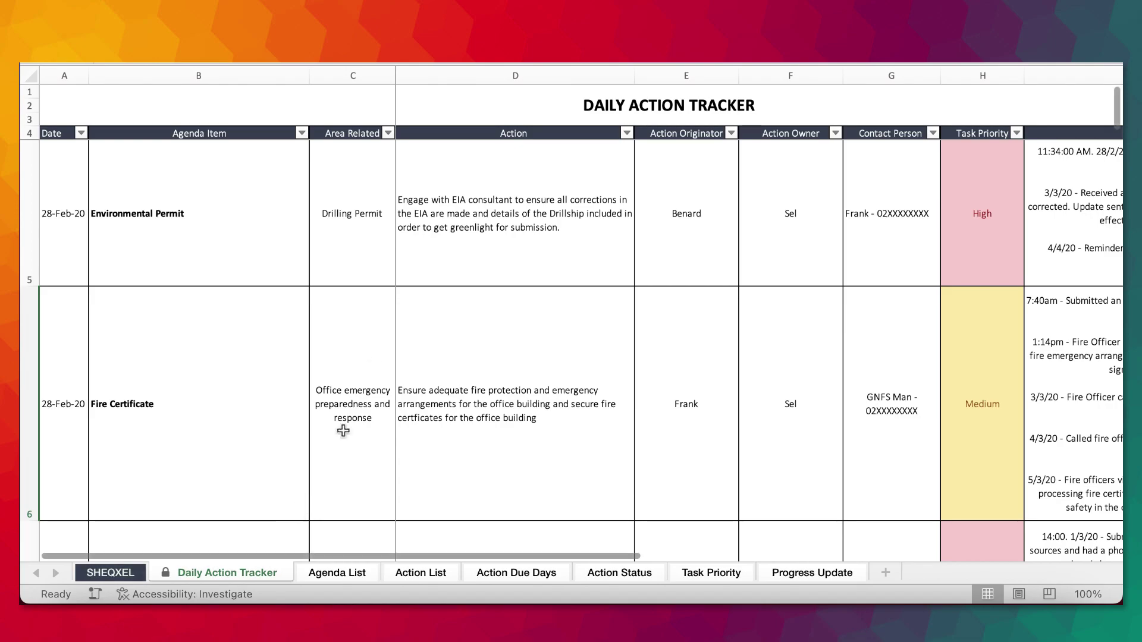
scroll(741, 248, "right", 10)
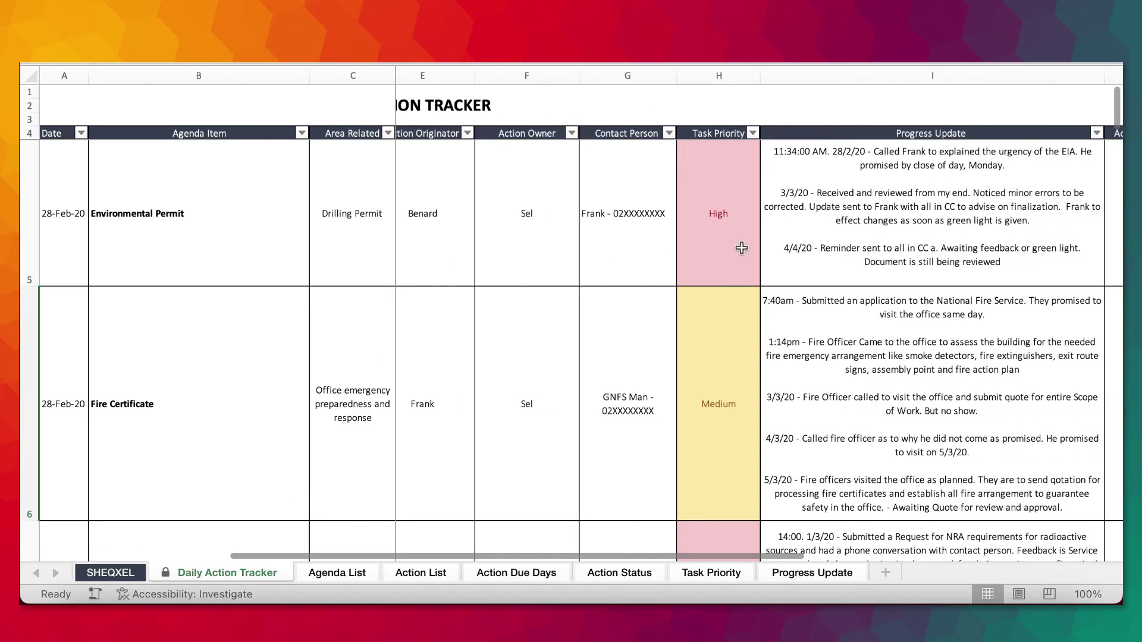
scroll(741, 248, "left", 10)
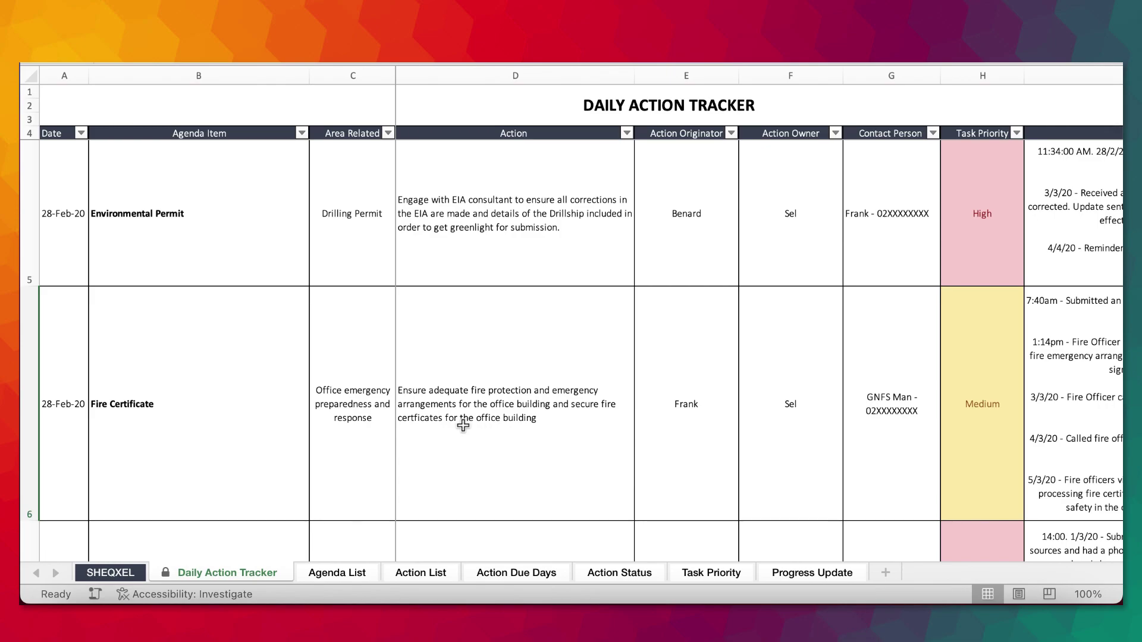
- From the SHEQXEL cover sheet, search the website price list for 'Daily' and open the Daily Action Tracker page
left_click(103, 572)
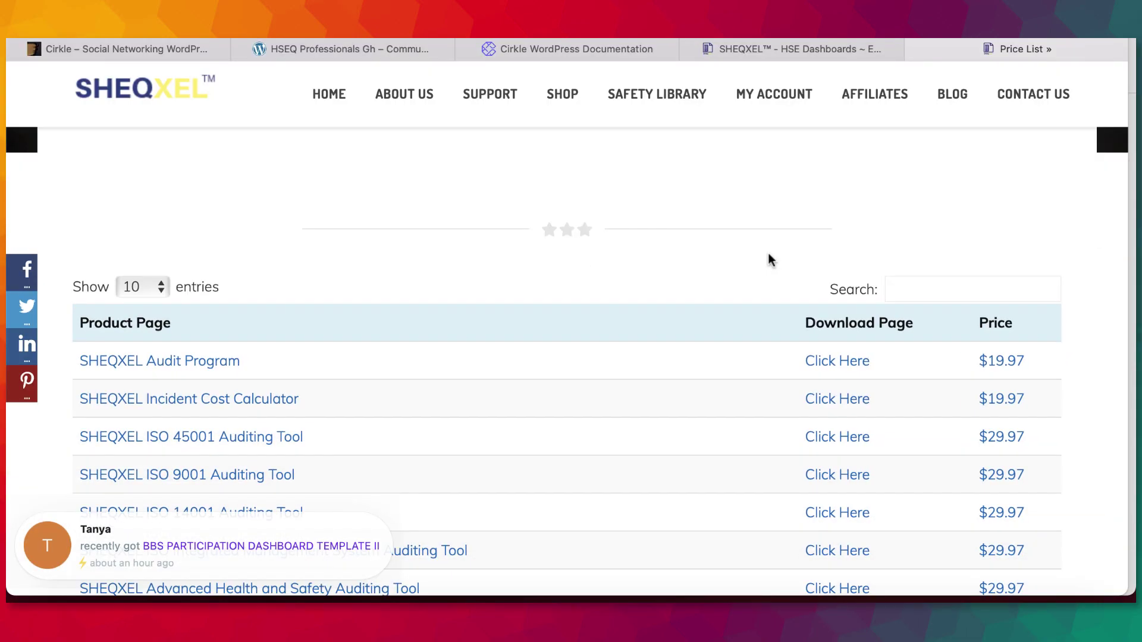
left_click(901, 229)
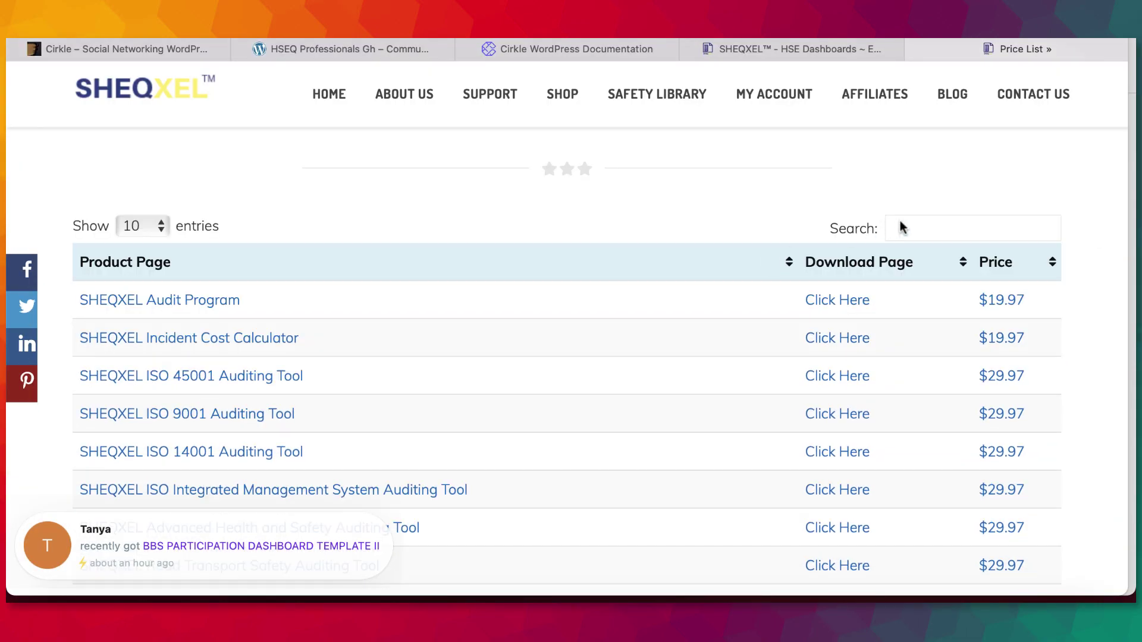
type("Daily")
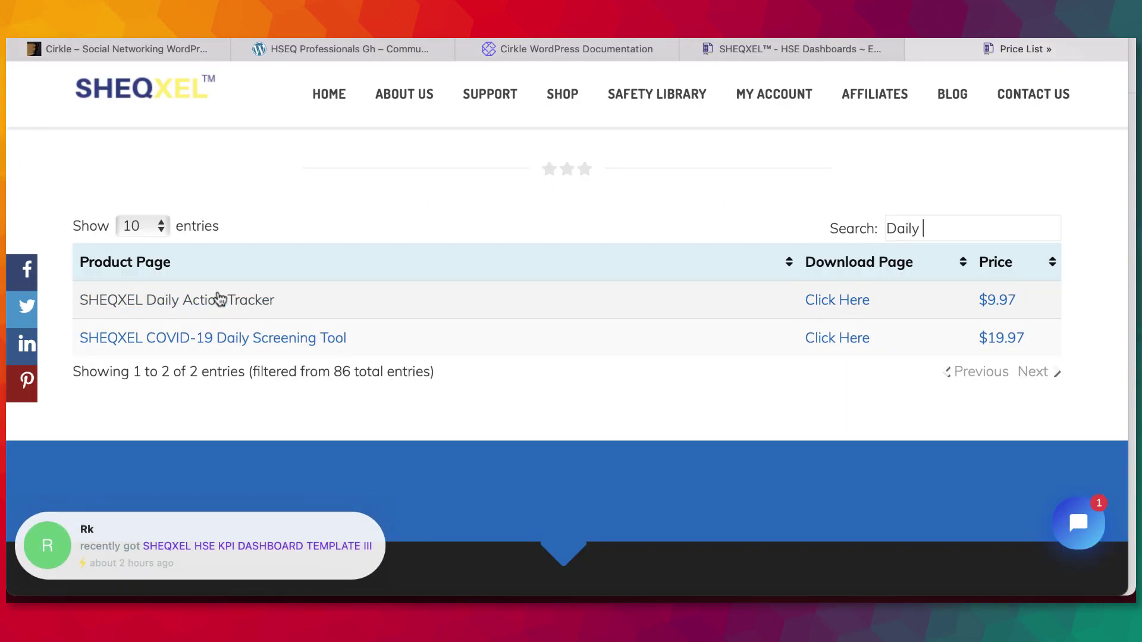
left_click(218, 299)
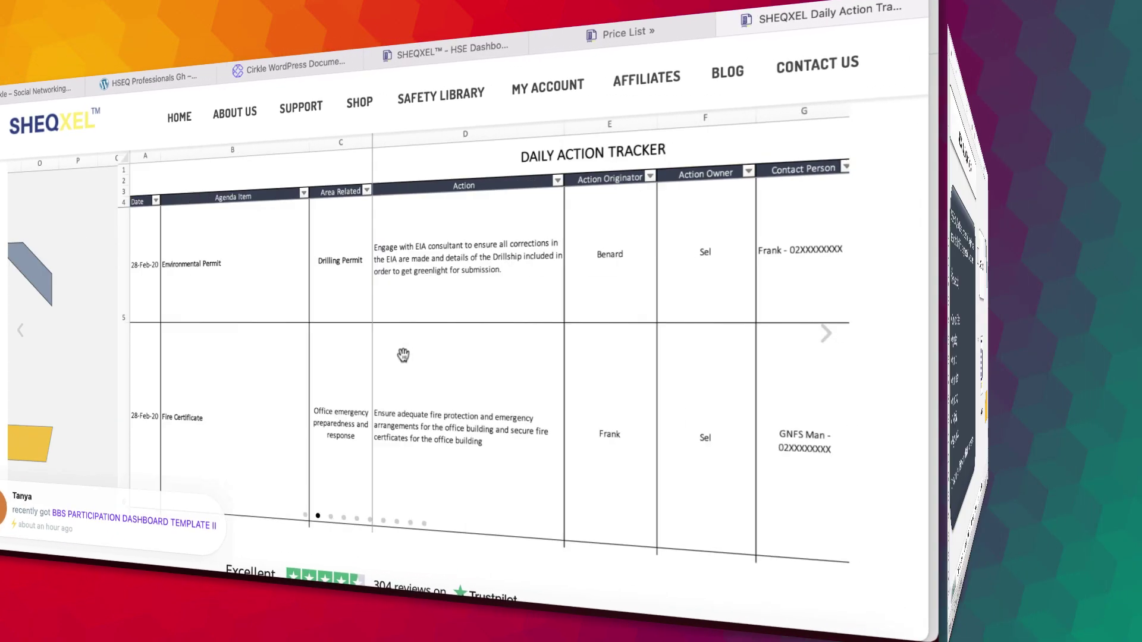